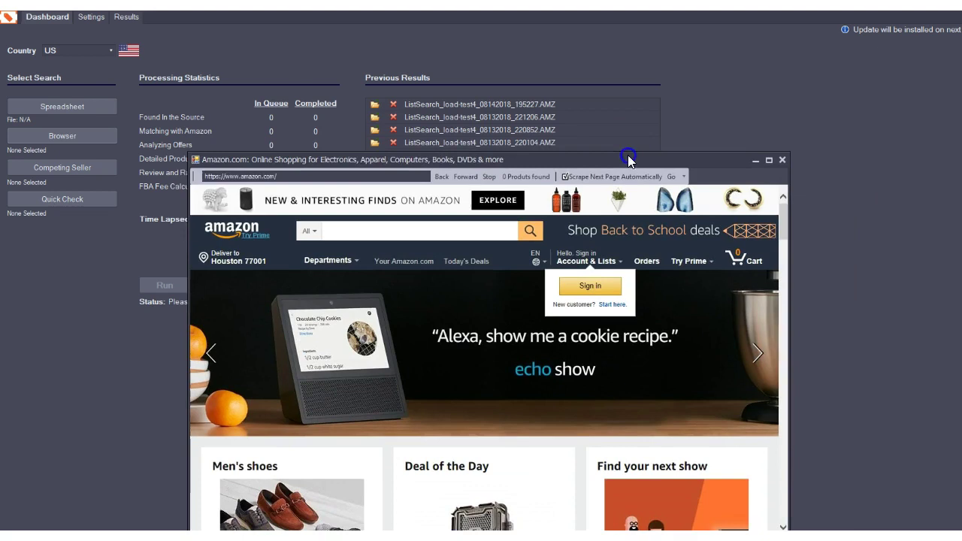
Step: Move the Amazon browser search window up, place the cursor in its search box, and close the window
left_click_drag(624, 157, 654, 100)
left_click(533, 172)
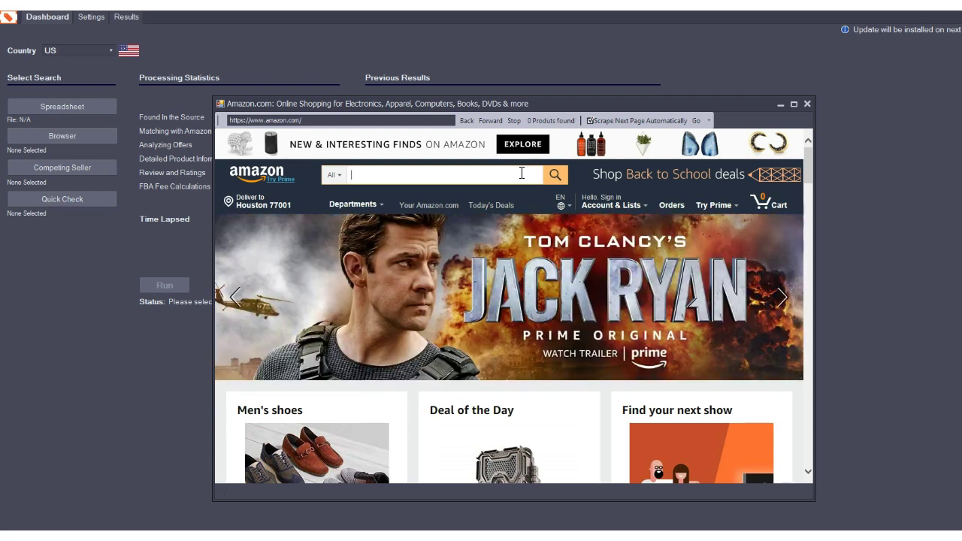
left_click(806, 104)
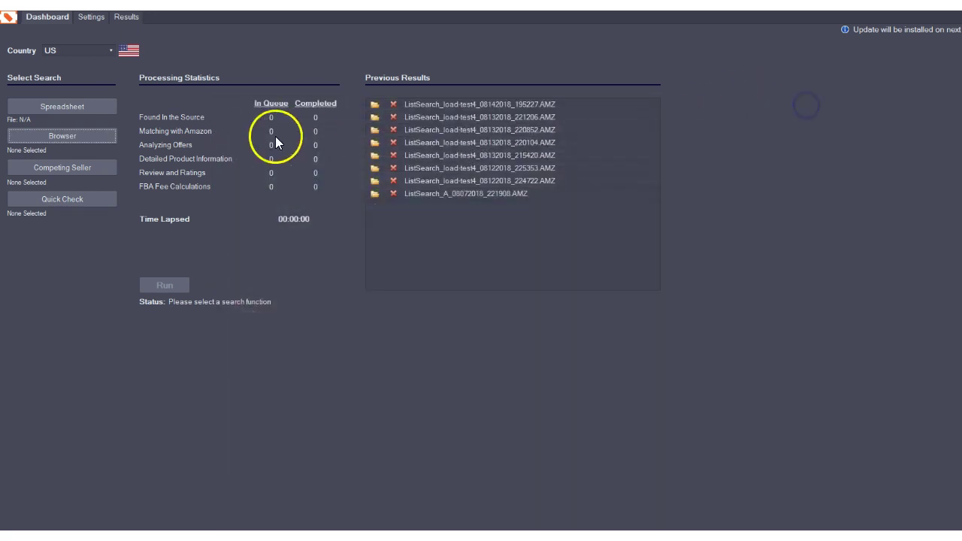
Step: Bring up the Competing Seller search prompt, look at its seller ID field, and cancel it
left_click(75, 171)
left_click_drag(539, 264, 315, 320)
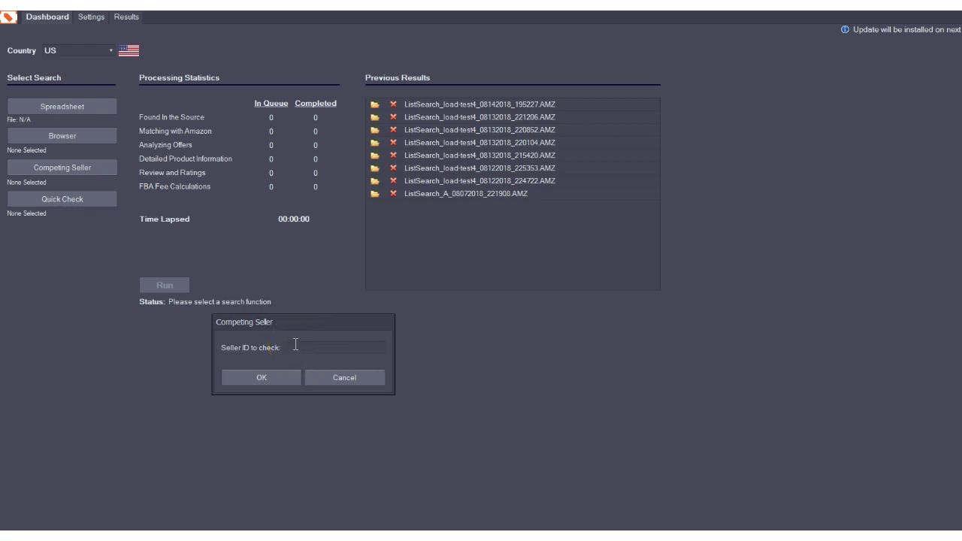
left_click(335, 381)
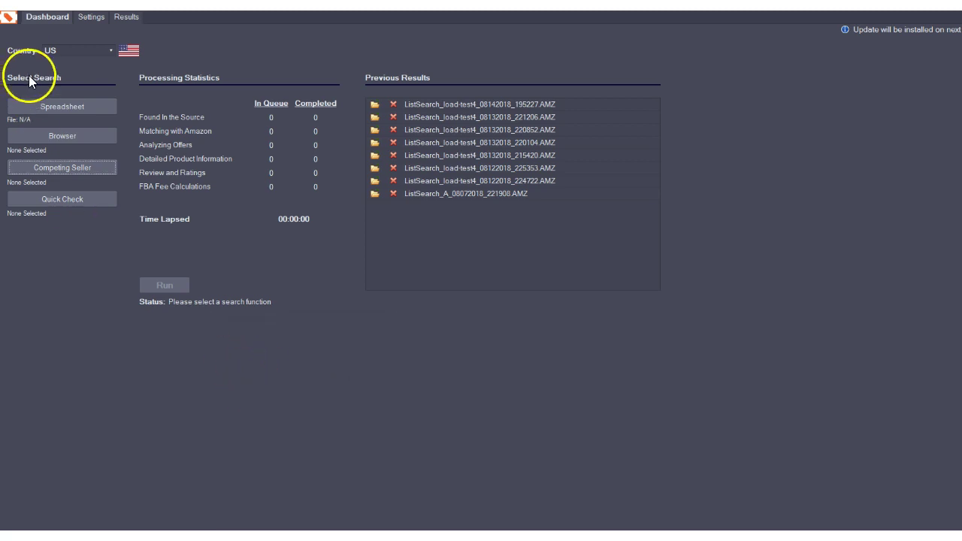
Step: Load the spreadsheet load-test4.csv with UPC/EAN product IDs, the UPC and COST columns, extra columns and header included, and run the search
left_click(58, 106)
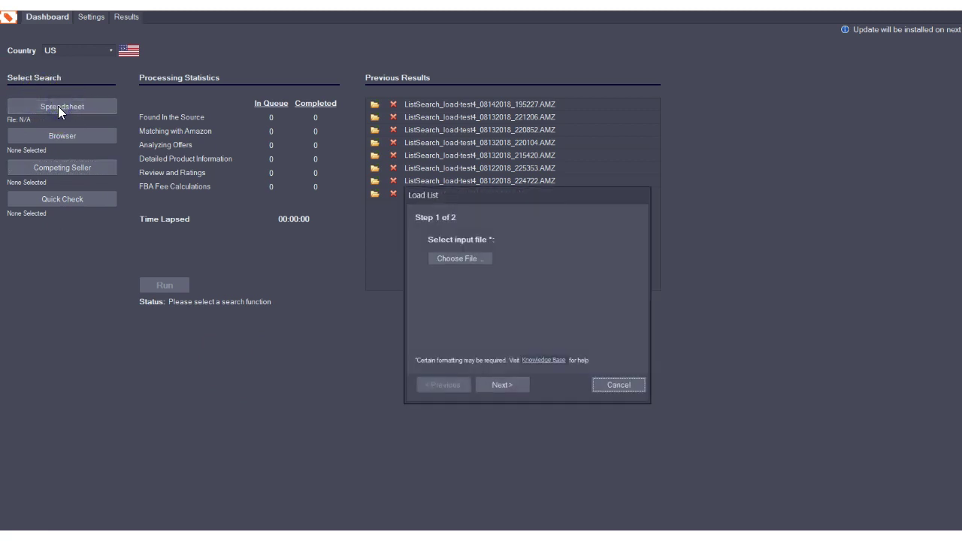
left_click(68, 103)
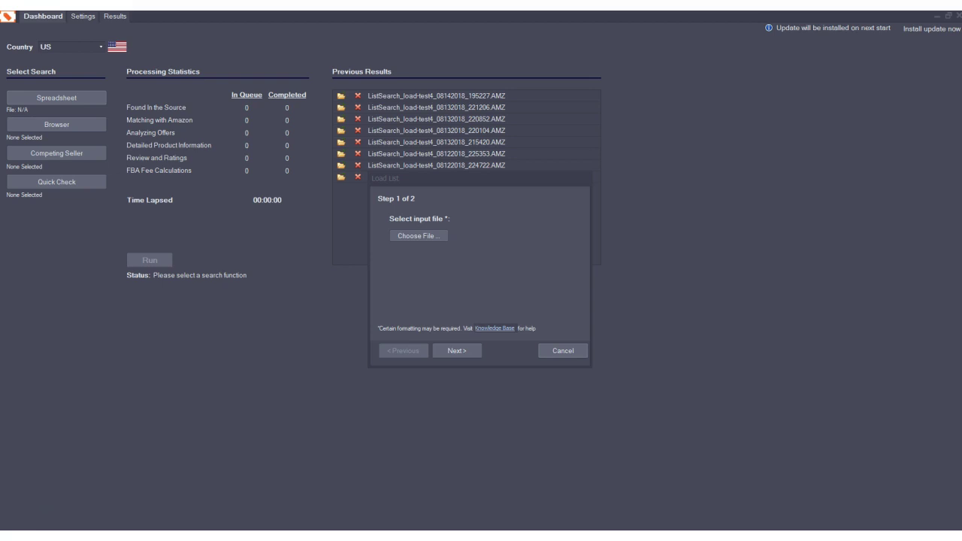
left_click(420, 236)
scroll(432, 362, "down", 2)
scroll(432, 361, "up", 2)
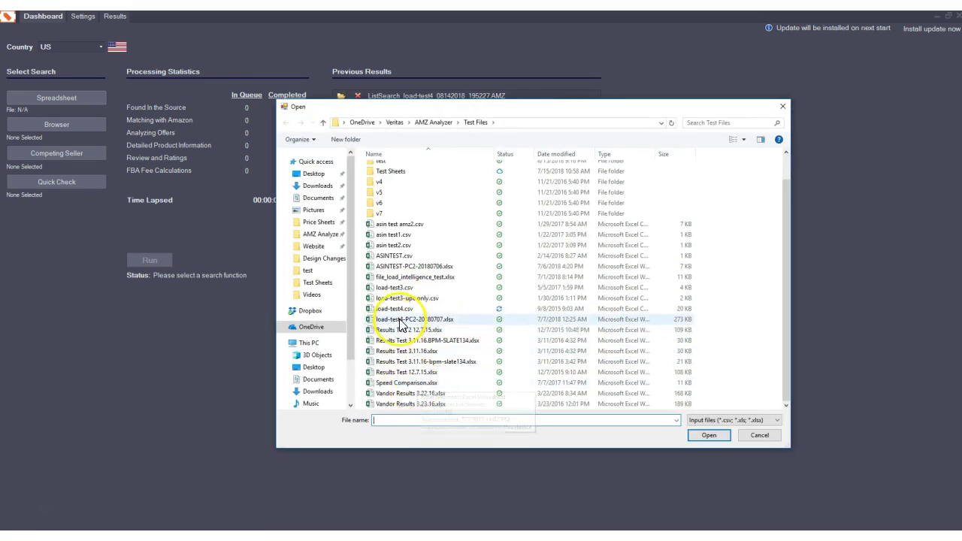
double_click(391, 368)
left_click(458, 349)
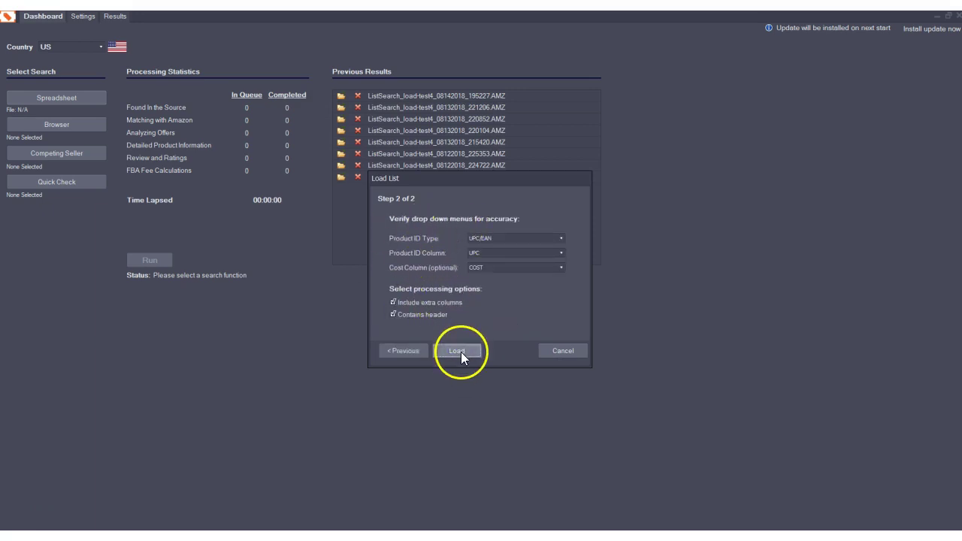
left_click(458, 351)
left_click(153, 261)
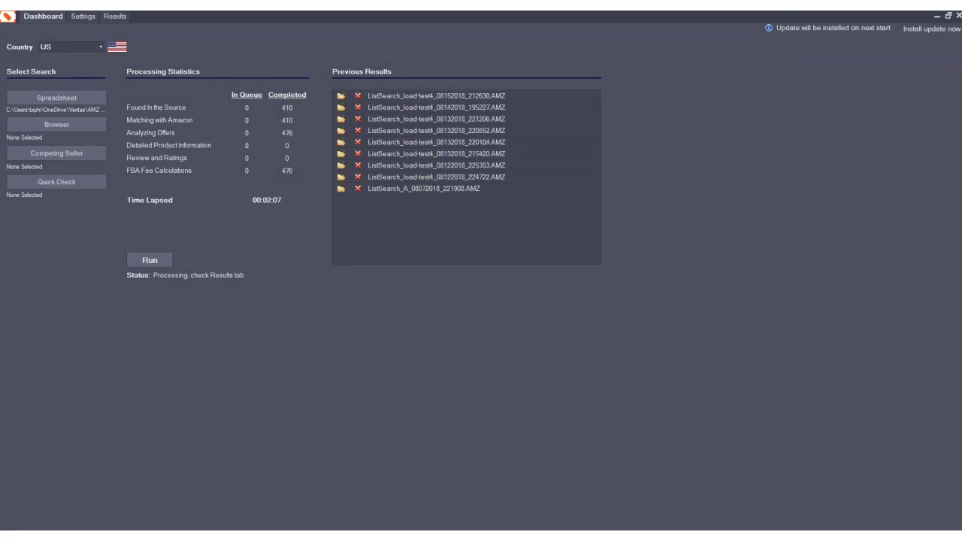
Step: Try the Default and White II interface themes and view the dashboard with White II applied
left_click(88, 22)
left_click(38, 50)
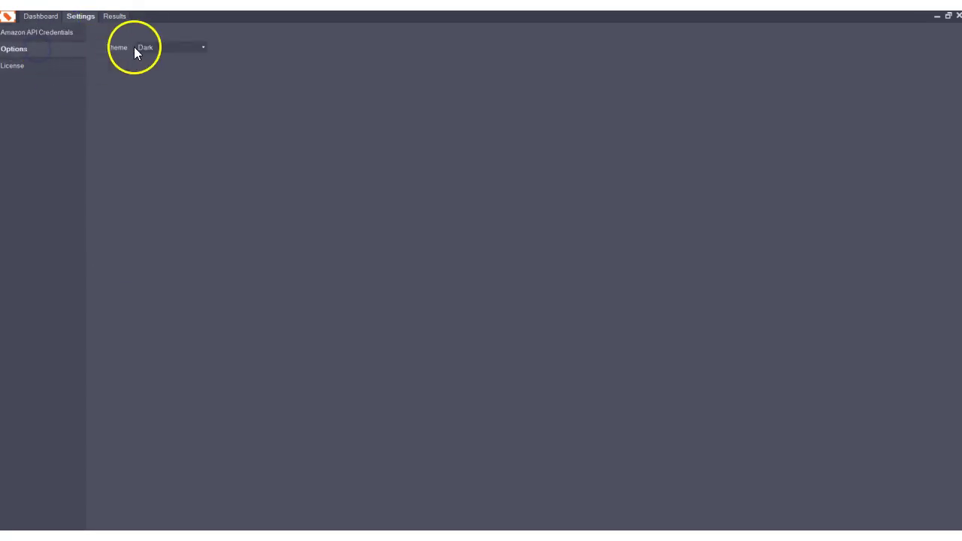
left_click(159, 47)
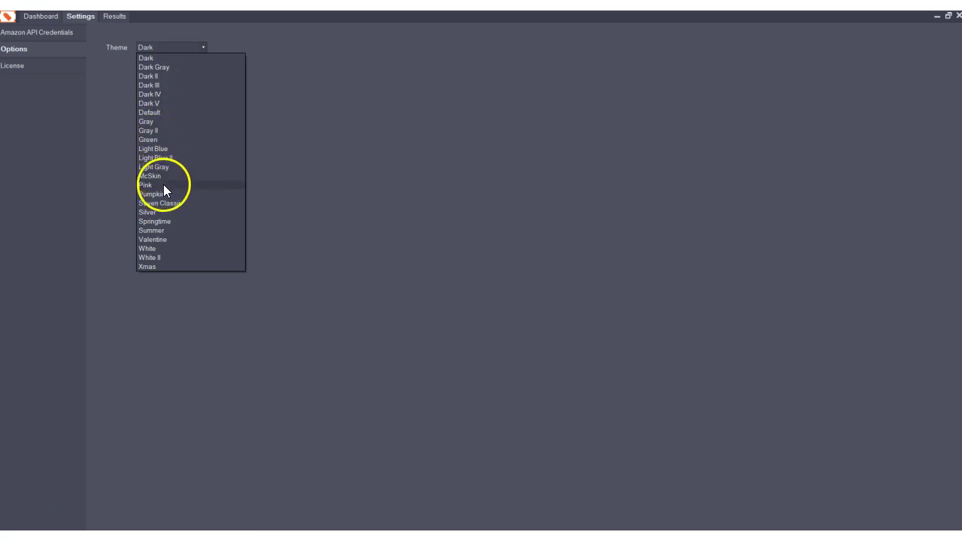
left_click(164, 113)
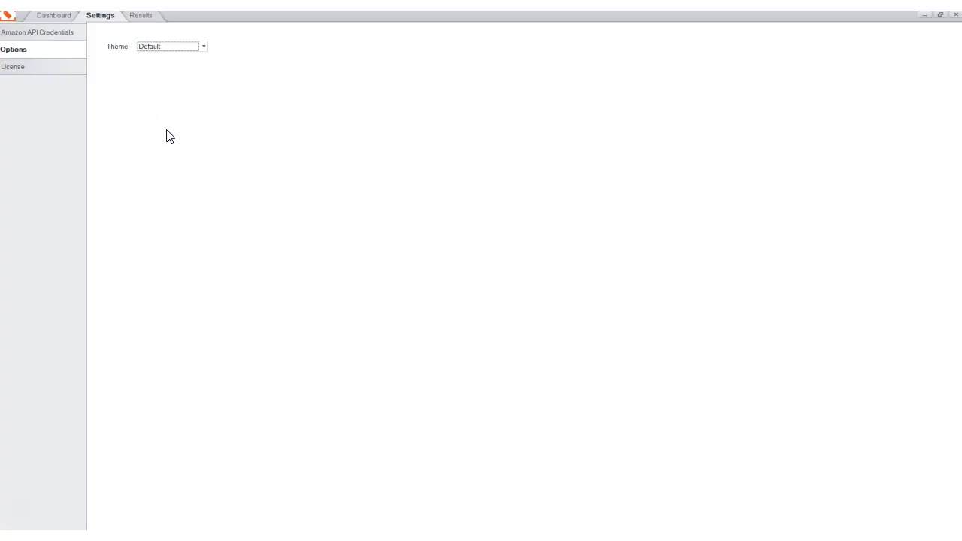
left_click(178, 47)
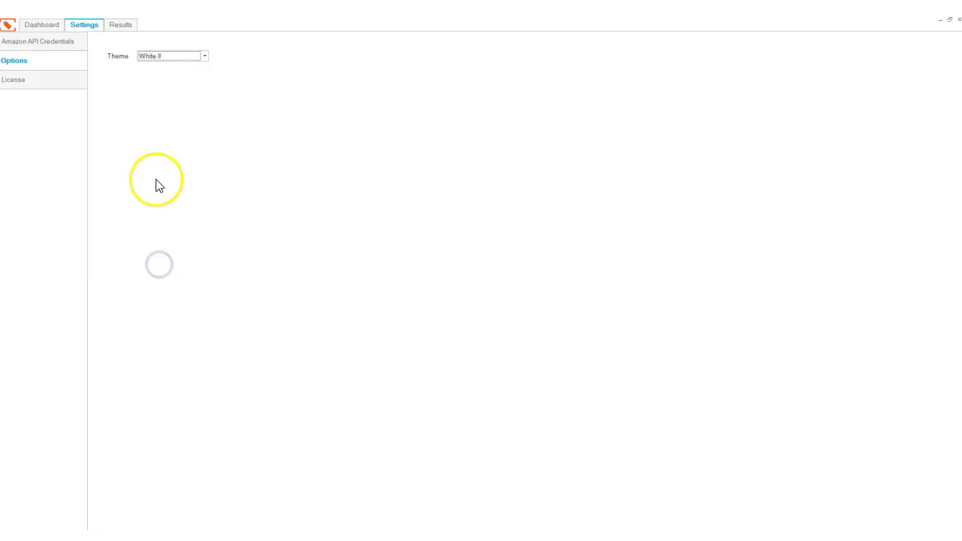
left_click(45, 25)
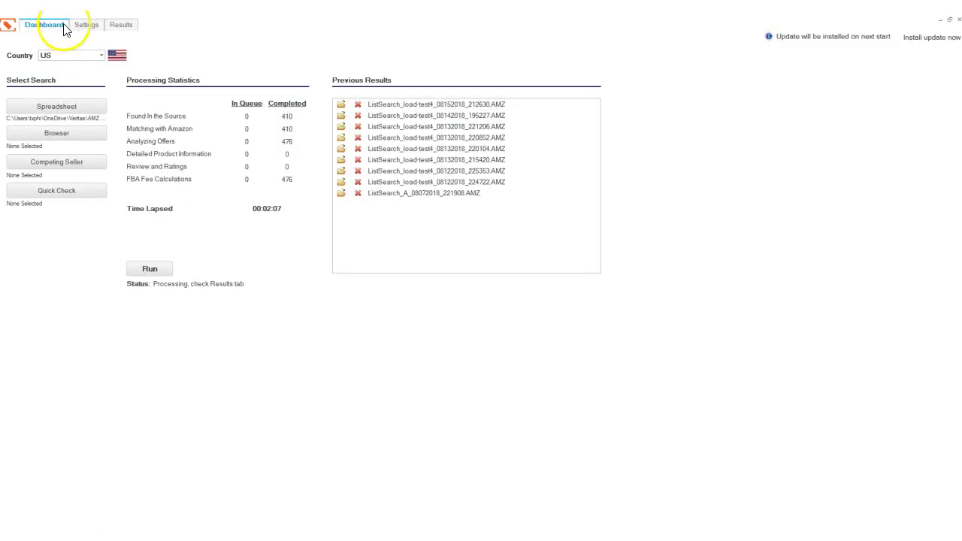
Step: Set the interface theme back to Dark and return to the dashboard
left_click(80, 26)
left_click(150, 55)
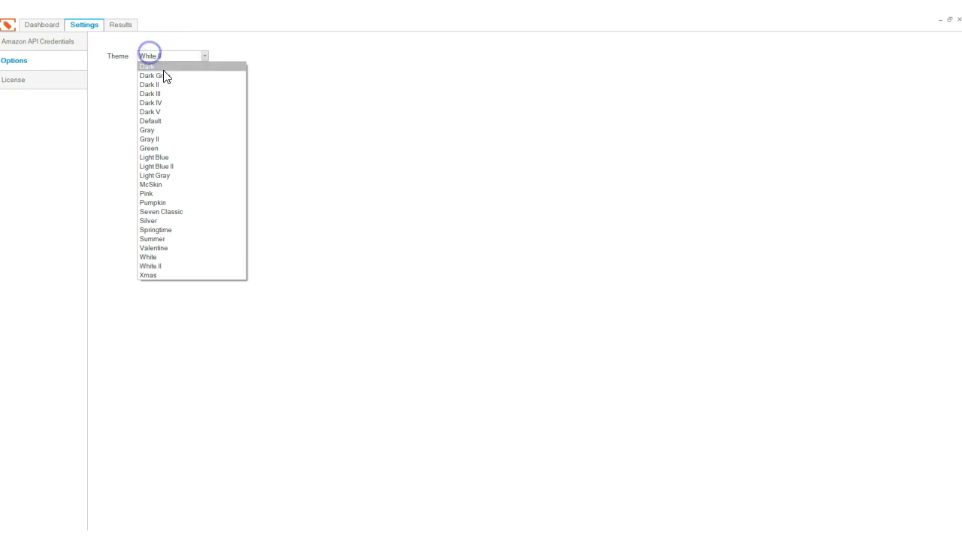
left_click(163, 68)
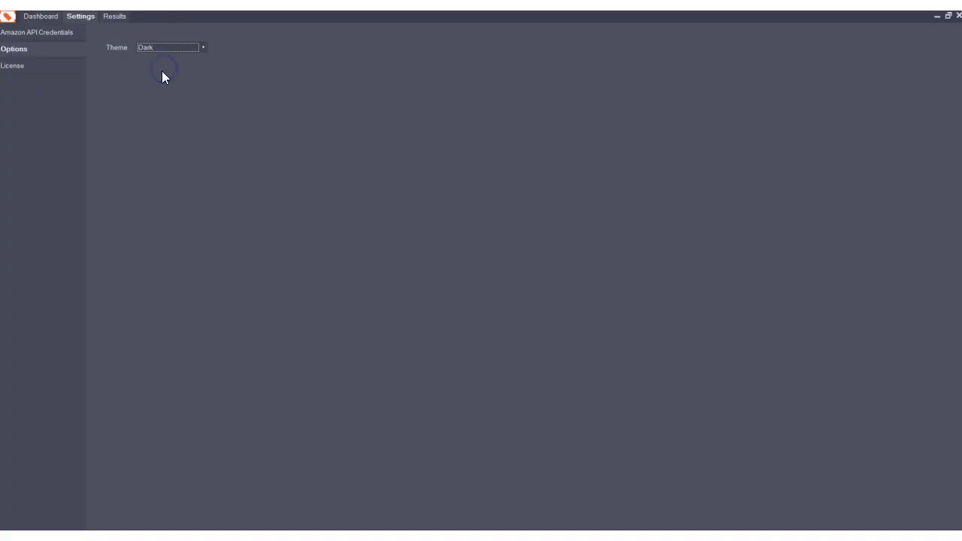
left_click(47, 19)
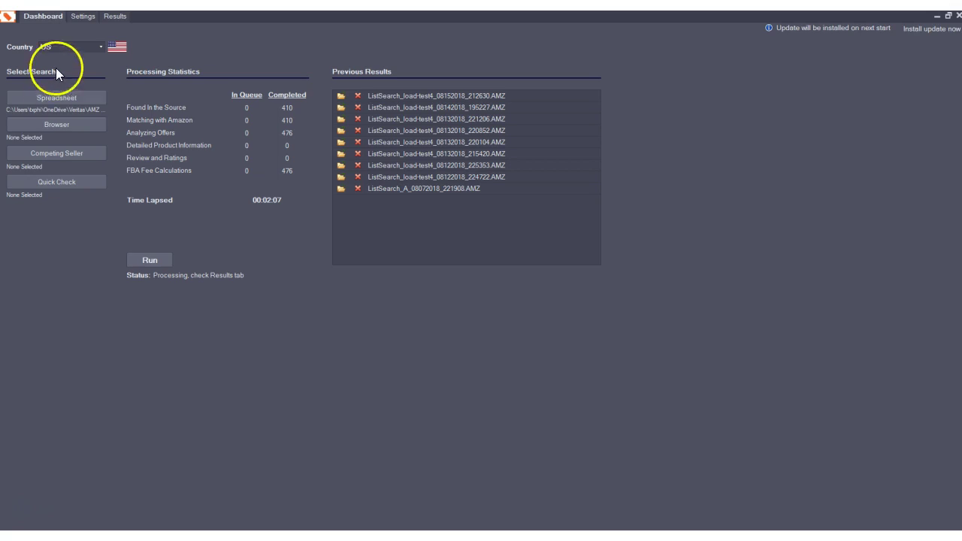
Step: Open the search results, narrow the Title column slightly, and look through the product rows
left_click(113, 16)
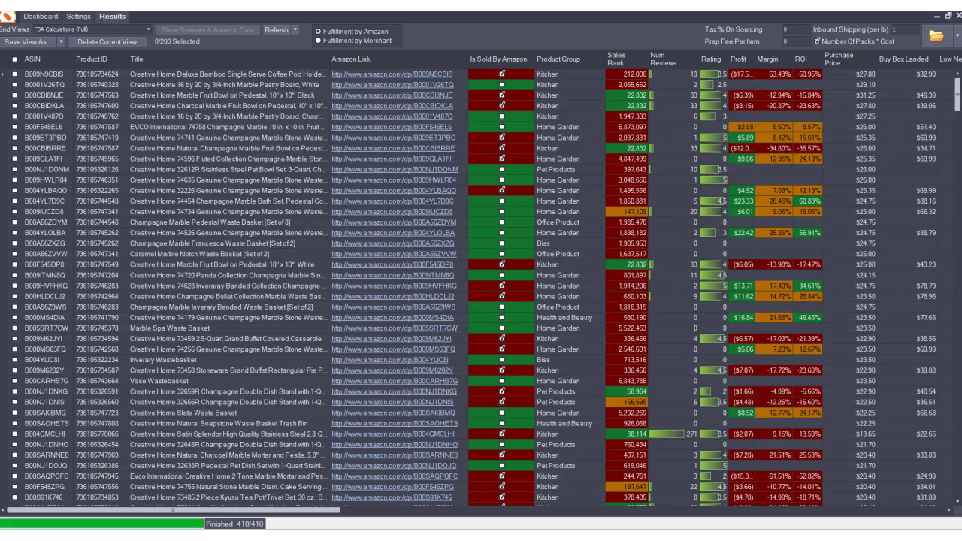
left_click_drag(328, 59, 314, 58)
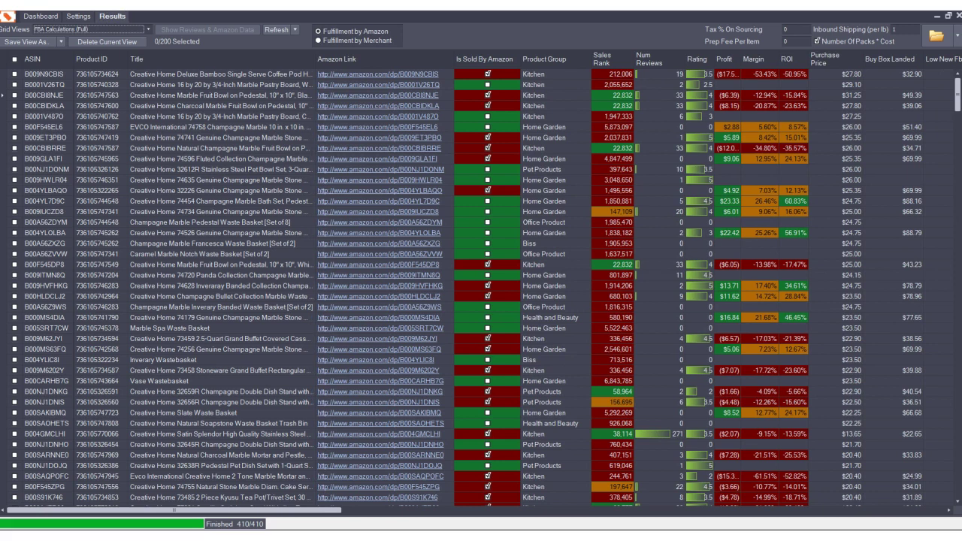
left_click_drag(253, 509, 239, 489)
scroll(806, 71, "down", 3)
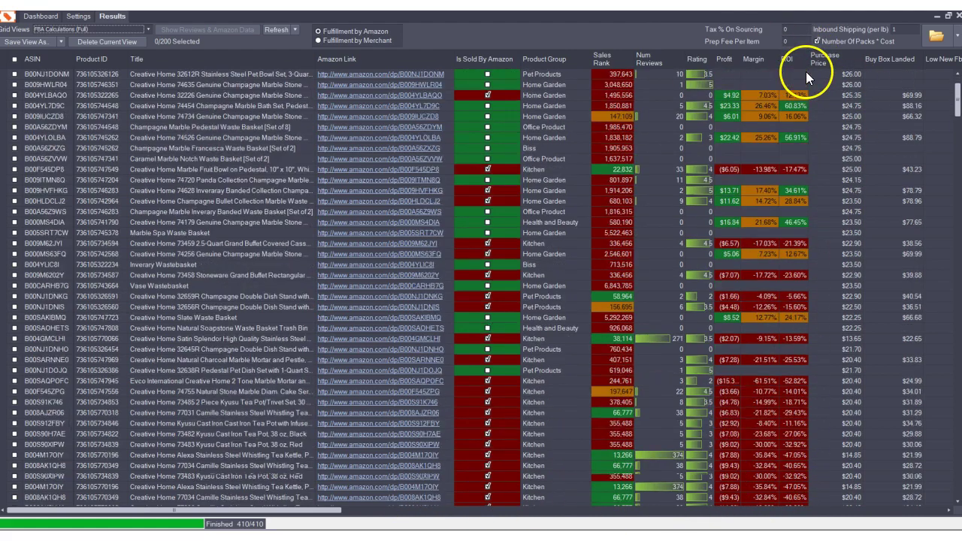
scroll(805, 105, "down", 5)
scroll(795, 181, "up", 3)
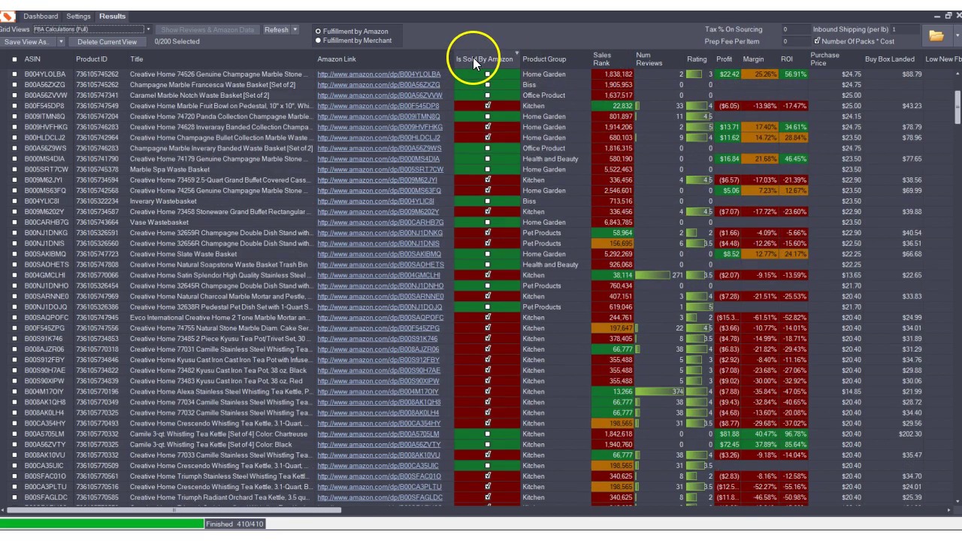
Step: Check the Amazon product page of the Creative Home 74526 marble waste basket and examine the remaining columns of the results grid
left_click(372, 74)
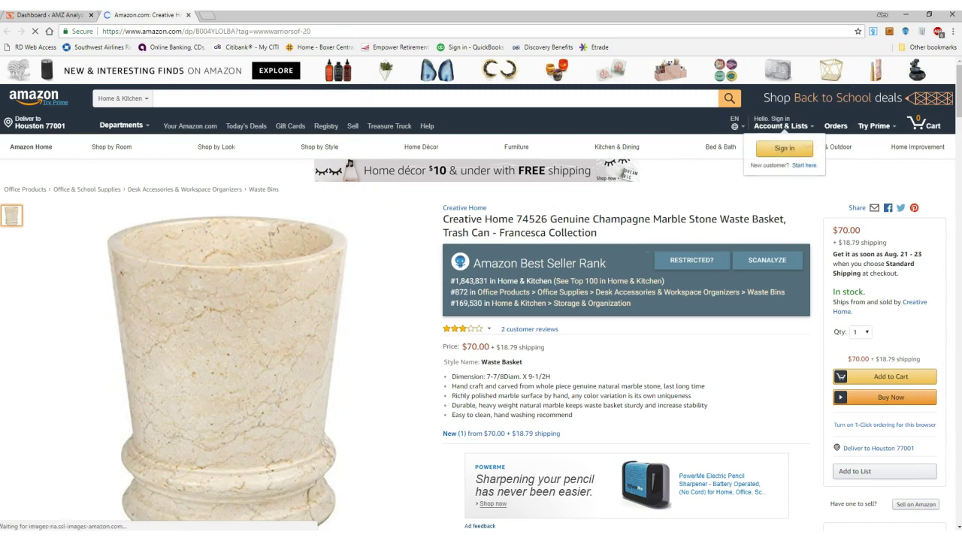
left_click(953, 18)
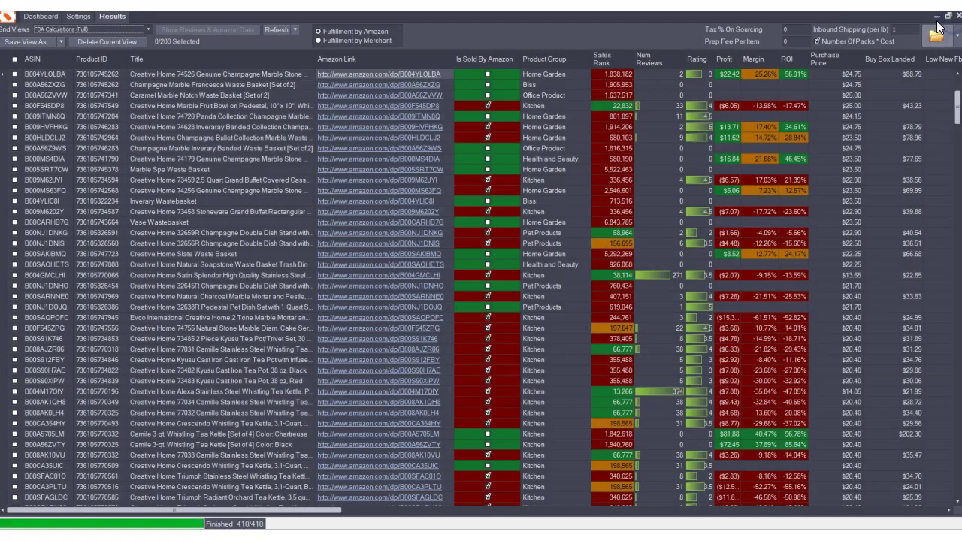
left_click_drag(333, 510, 835, 494)
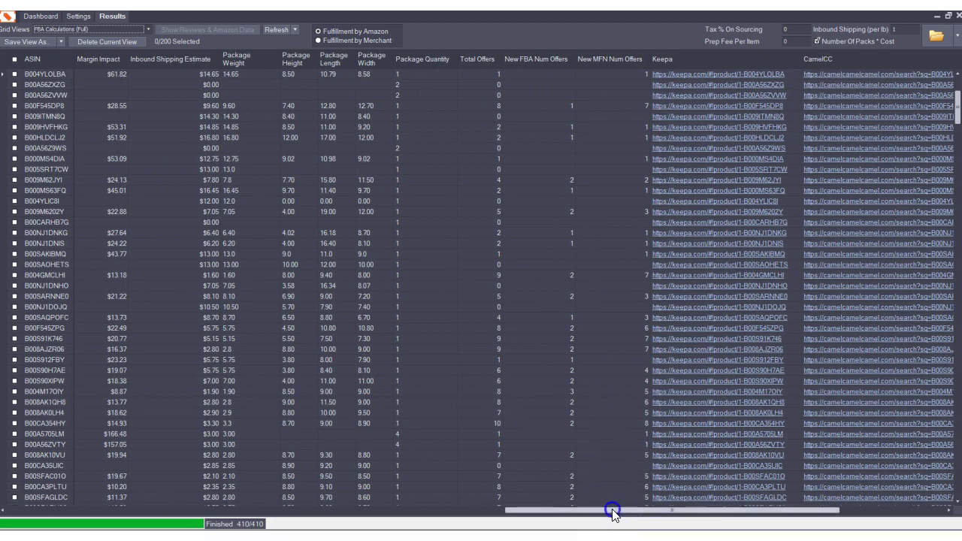
left_click_drag(612, 509, 109, 476)
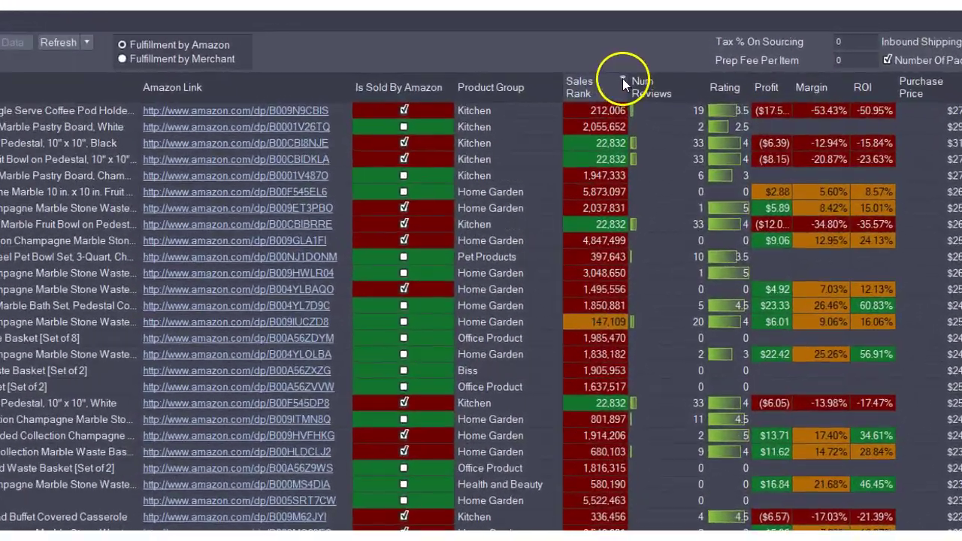
Step: Filter the Sales Rank column to values less than or equal to 100,000
left_click(641, 55)
left_click(681, 96)
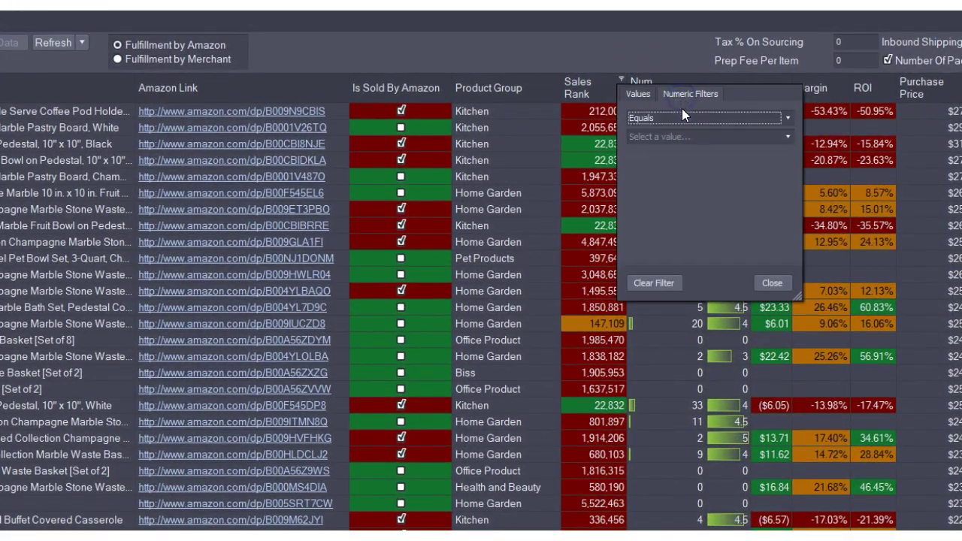
left_click(684, 119)
left_click(680, 226)
left_click(661, 137)
type("100,000")
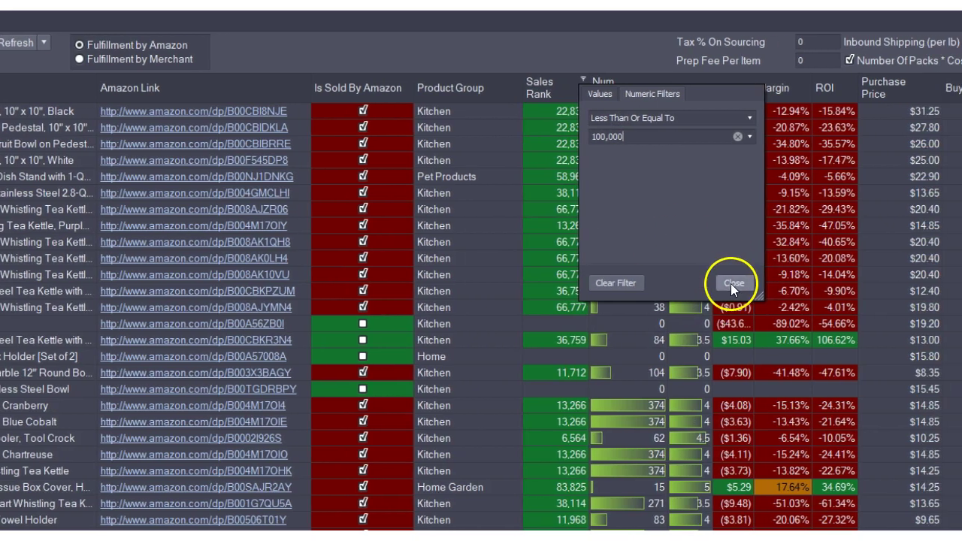
left_click(772, 283)
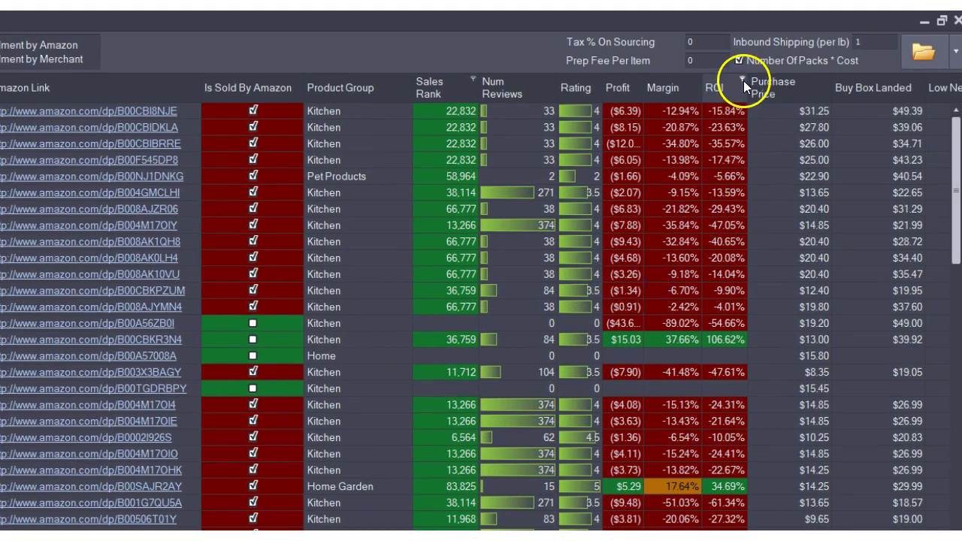
Step: Filter the ROI column to values greater than or equal to 0.50
left_click(743, 78)
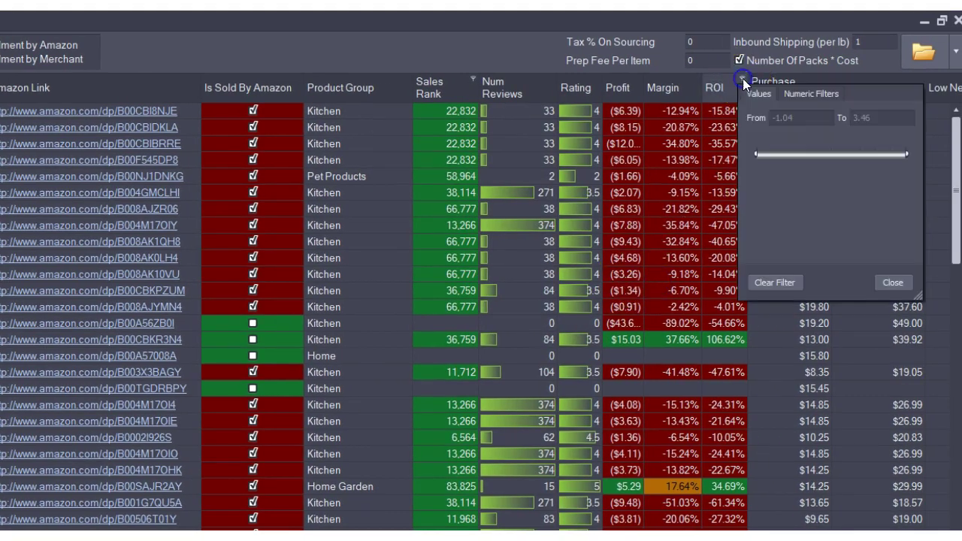
left_click(801, 94)
left_click(812, 118)
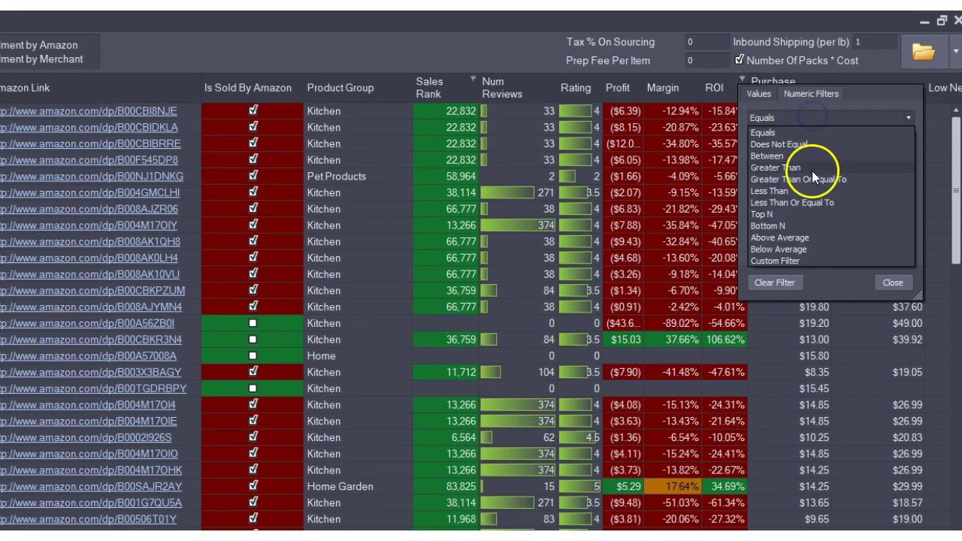
left_click(811, 180)
left_click(797, 136)
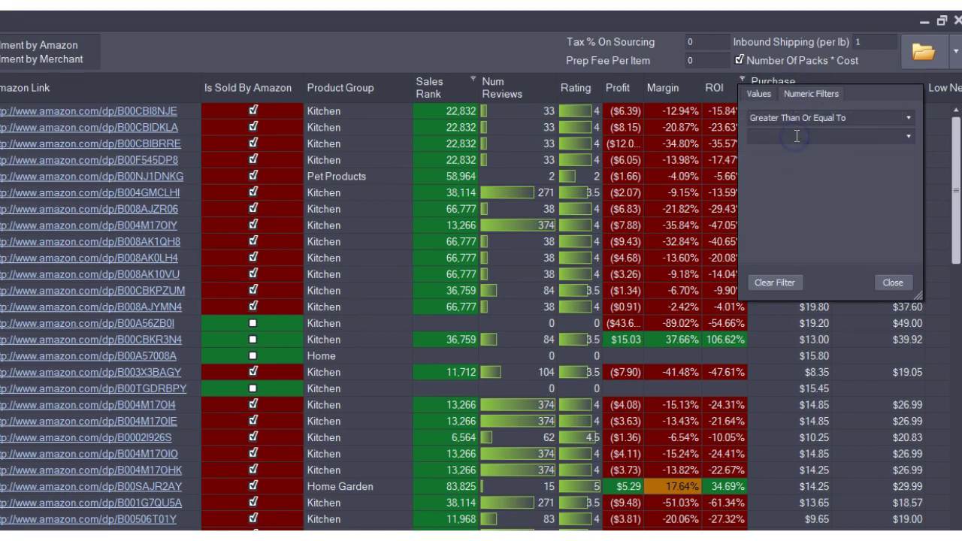
type("0.50")
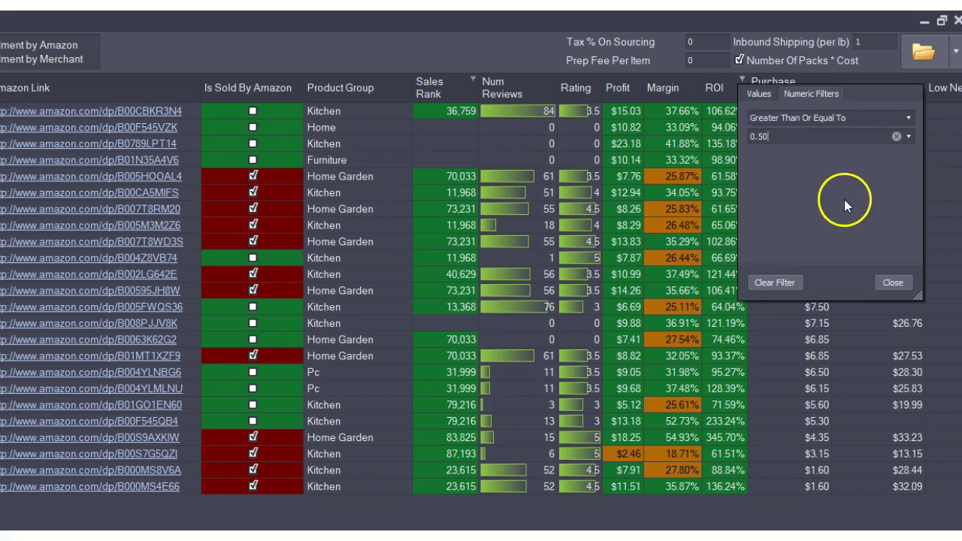
left_click(895, 283)
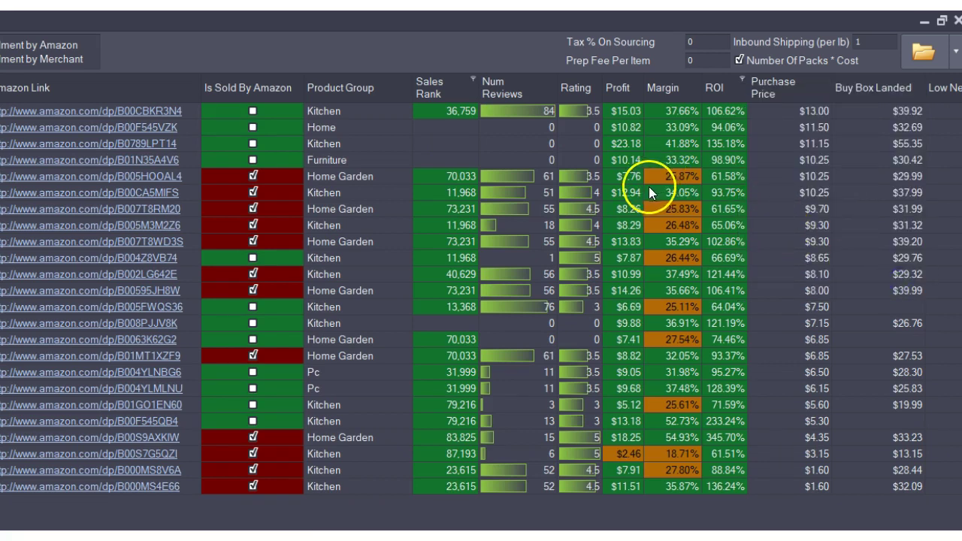
Step: Filter the Profit column to values greater than or equal to 8.00
left_click(636, 77)
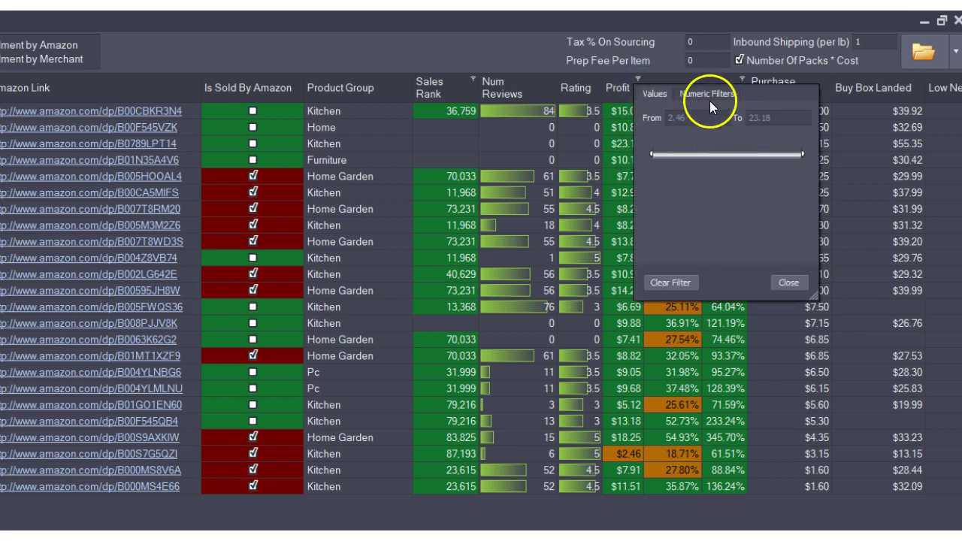
left_click(707, 94)
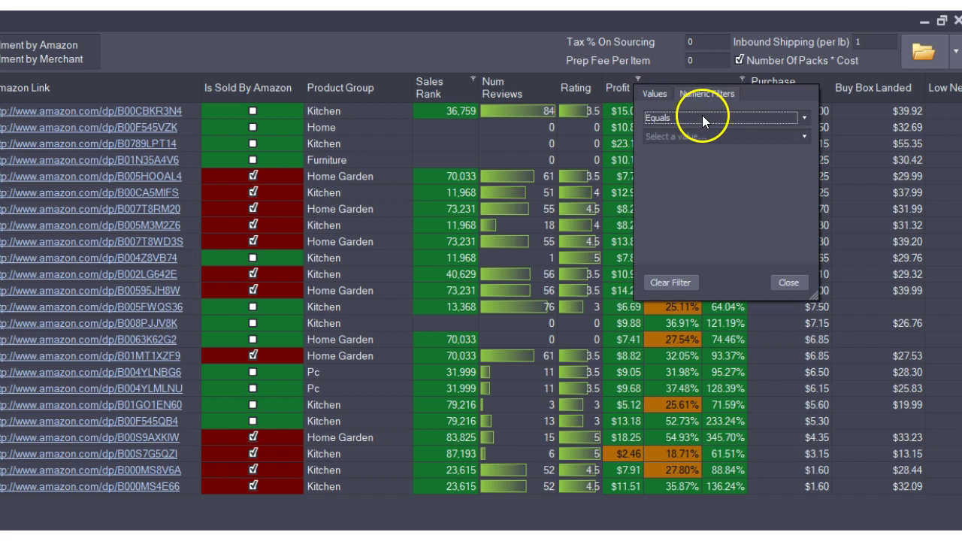
left_click(702, 115)
left_click(698, 177)
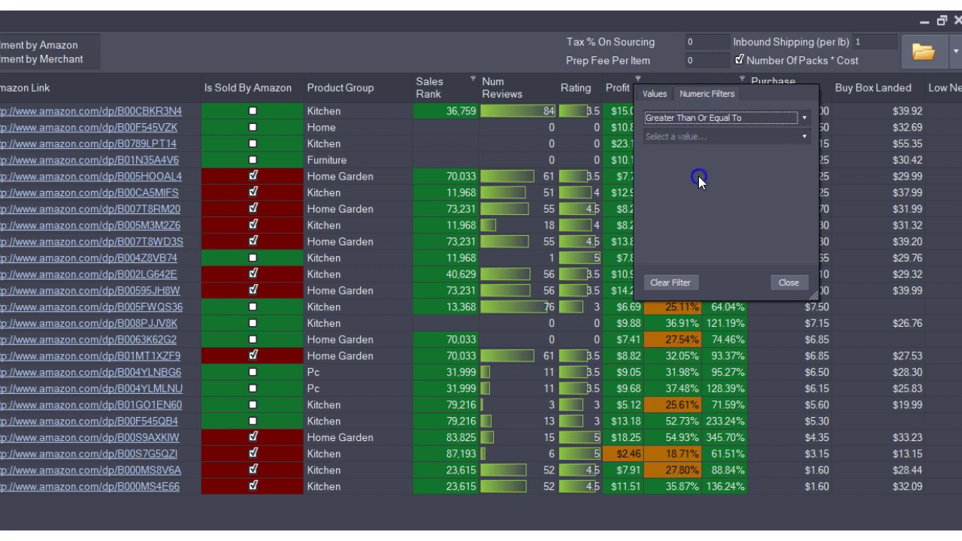
left_click(685, 134)
type("8")
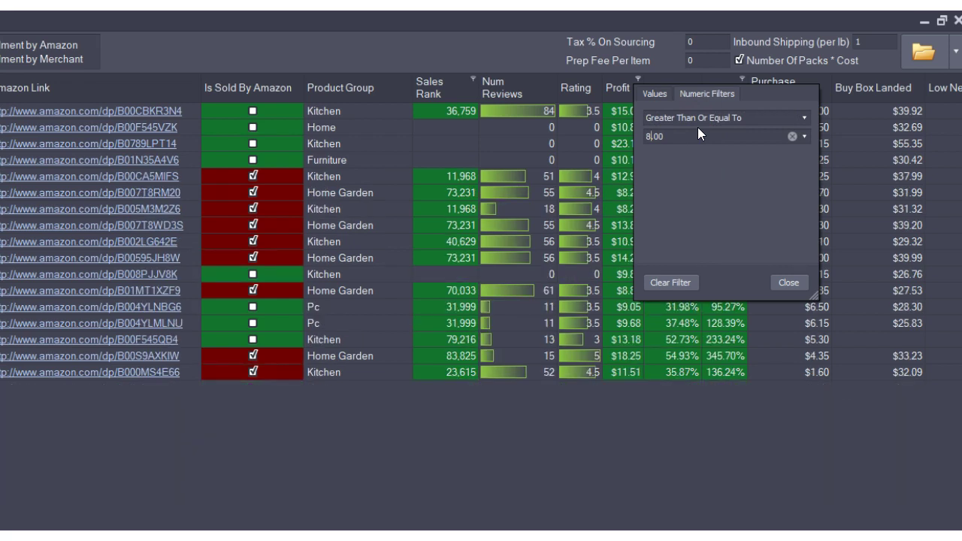
left_click(782, 283)
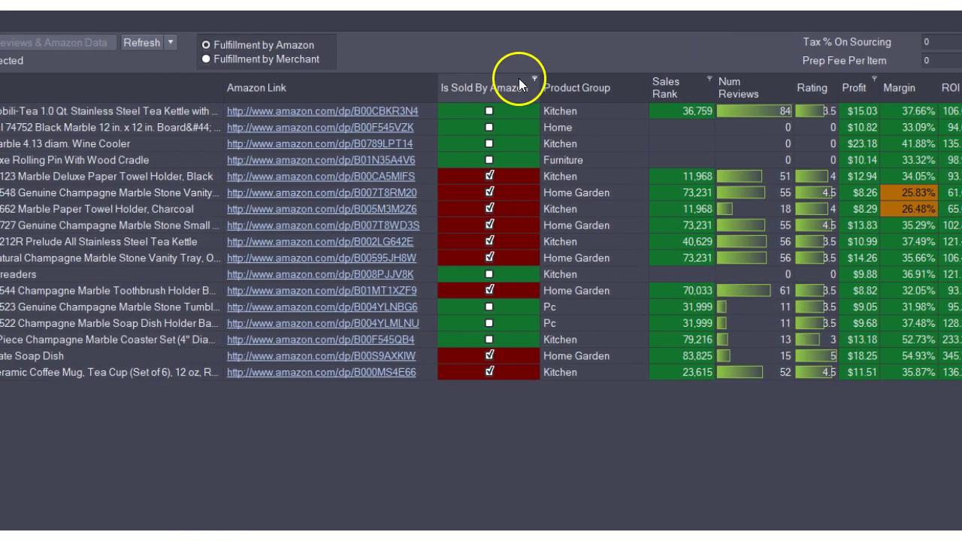
Step: Filter the Is Sold By Amazon column to unchecked values so only products not sold by Amazon are listed
left_click(533, 78)
left_click(545, 118)
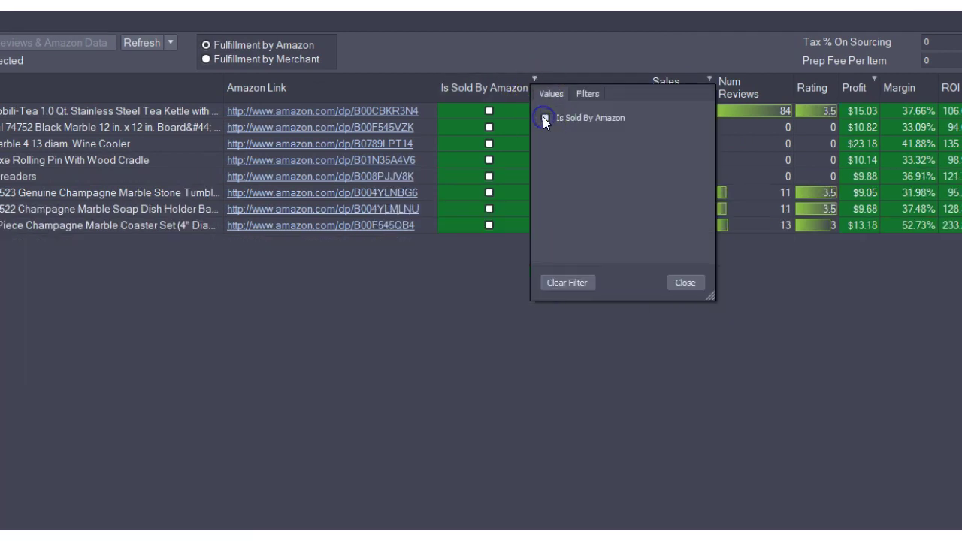
left_click(685, 283)
left_click(684, 283)
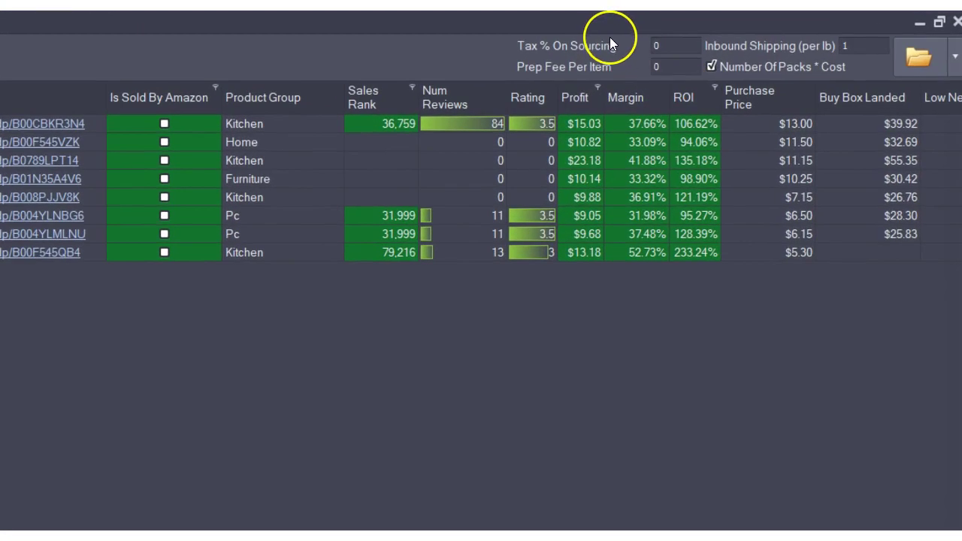
Step: Try an inbound shipping rate of $1.50 per lb and restore it to 1
left_click(857, 46)
left_click_drag(880, 46, 831, 44)
type("1.50")
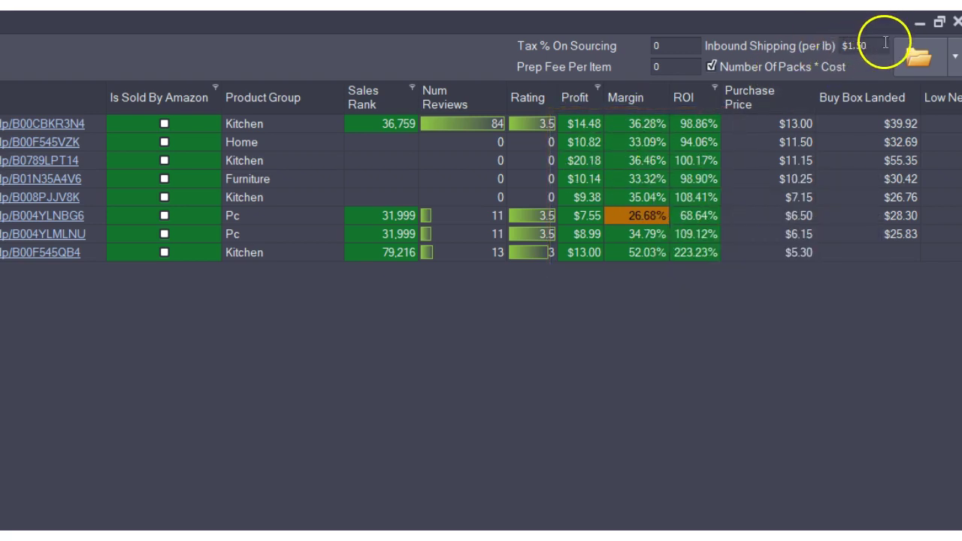
left_click_drag(883, 43, 826, 43)
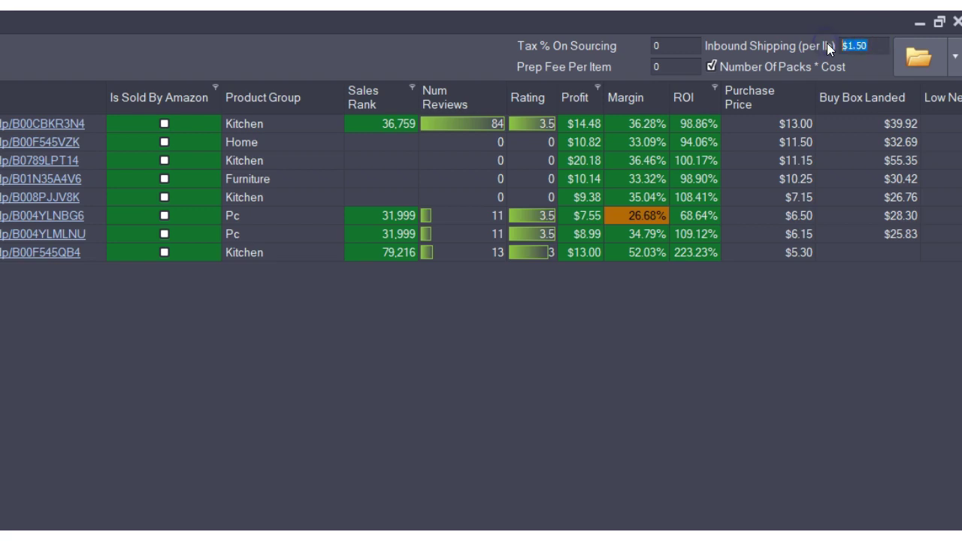
key("Return")
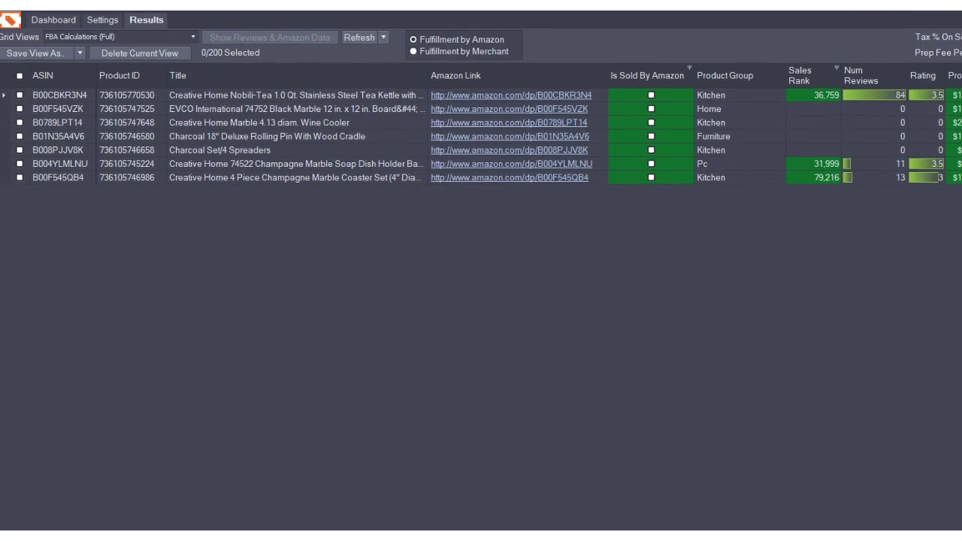
Step: Compare the filtered results for Fulfillment by Merchant and Fulfillment by Amazon, ending on Fulfillment by Amazon
left_click(412, 50)
left_click(413, 39)
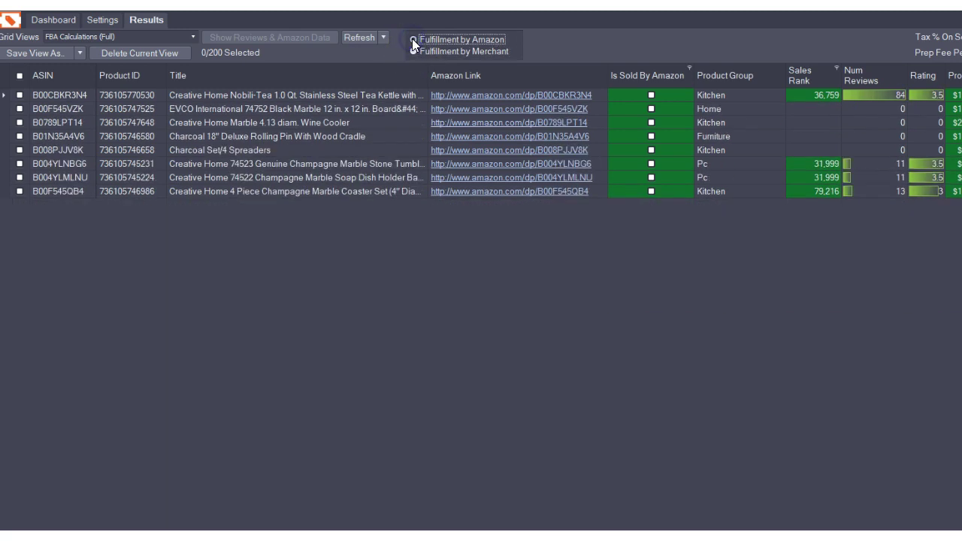
left_click(413, 51)
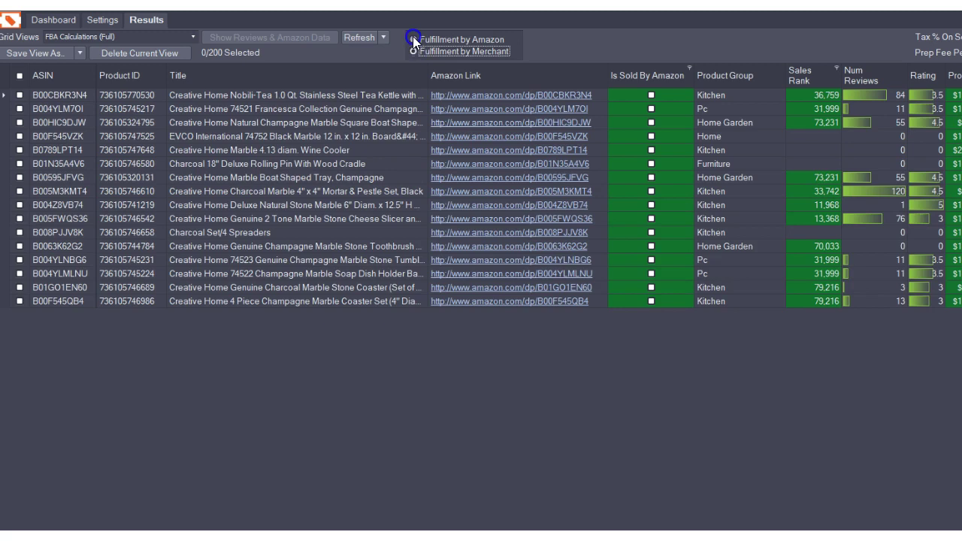
left_click(414, 40)
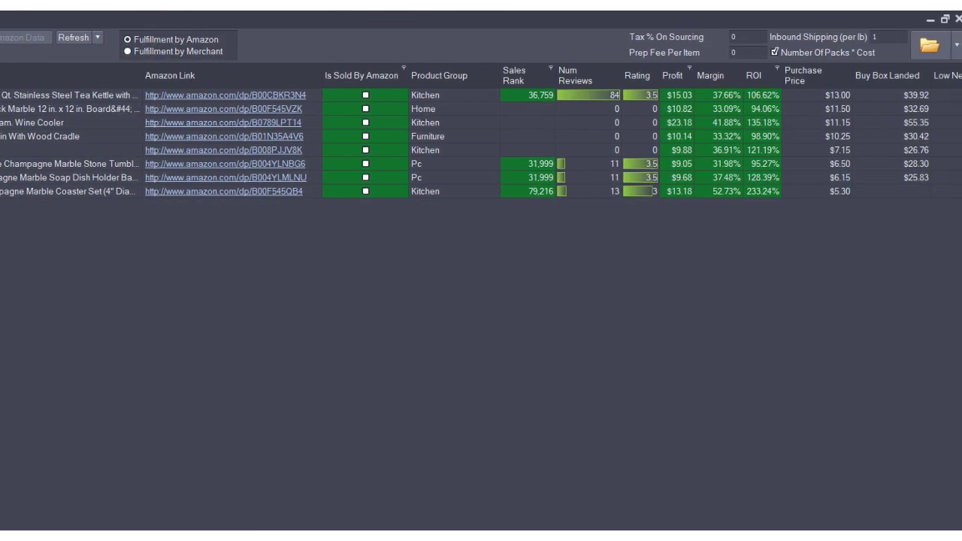
Step: Examine the profit calculation breakdowns of the first and third products in the grid
mouse_move(681, 91)
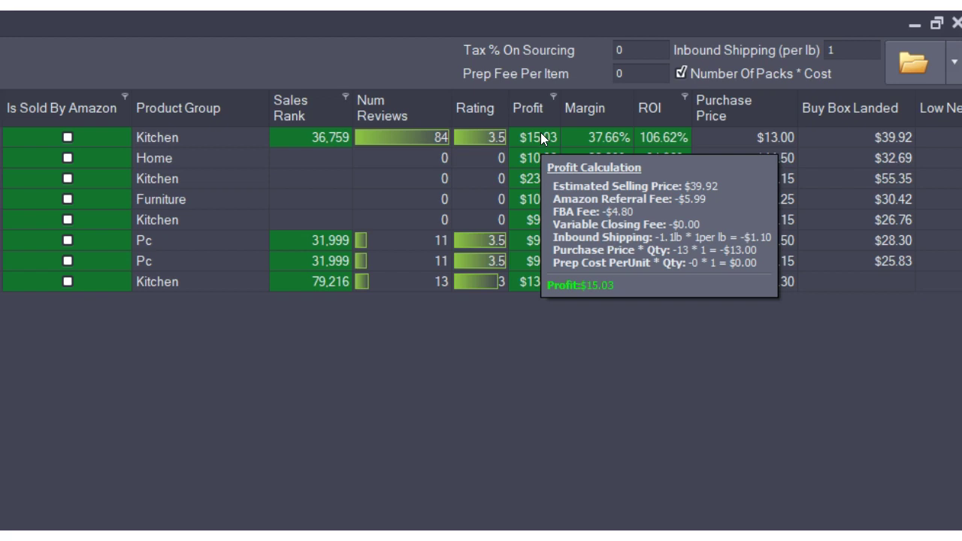
mouse_move(529, 185)
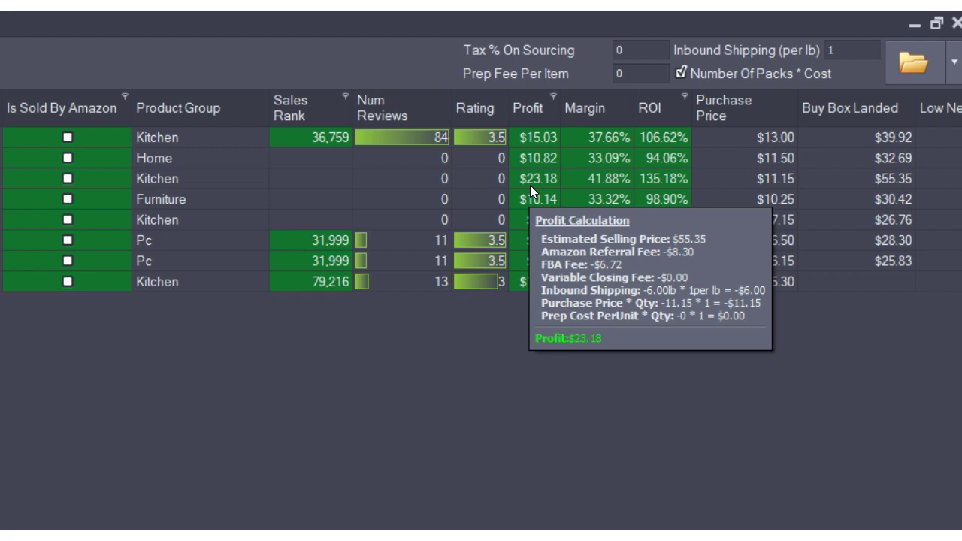
Step: Try a purchase price of 10 for the Nobili-Tea kettle in the first row and restore it to 13
left_click(760, 135)
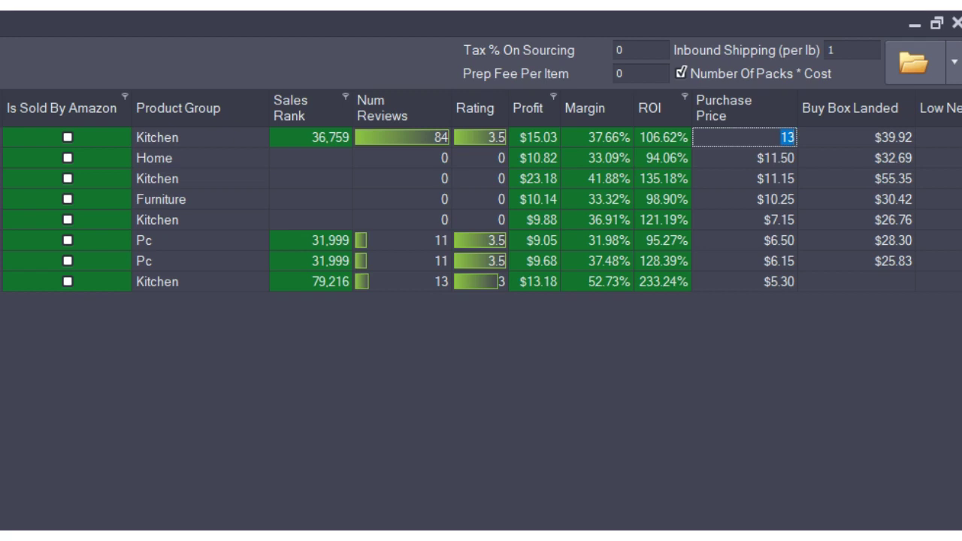
type("10")
key("Return")
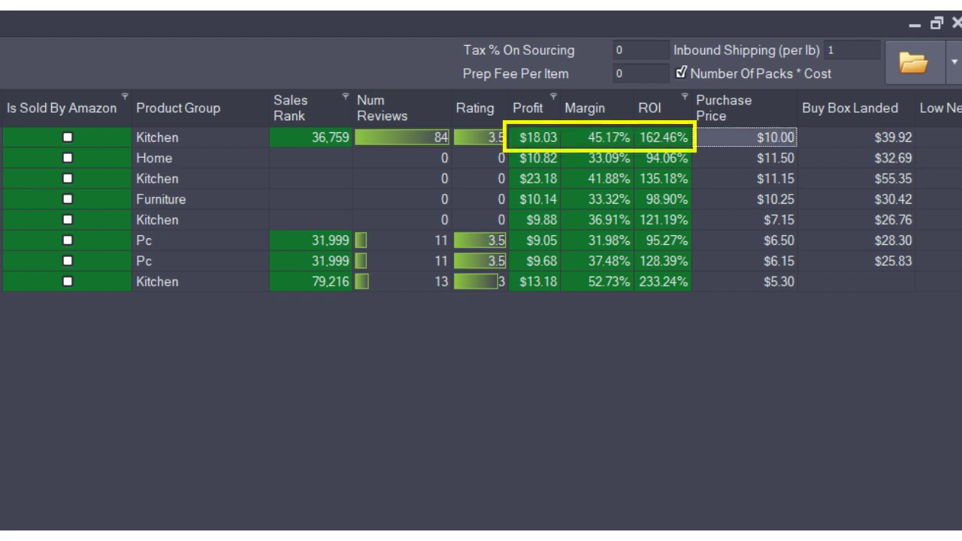
double_click(764, 136)
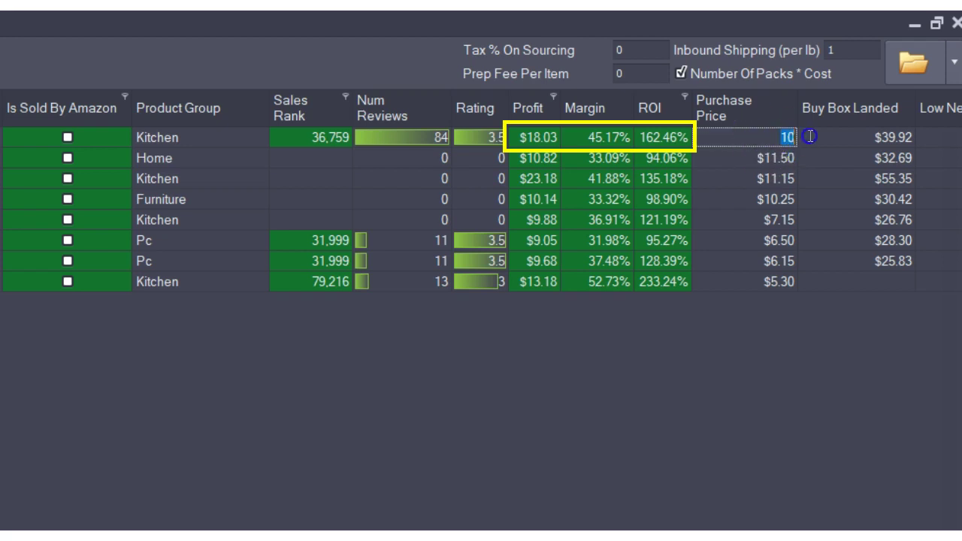
type("132")
key("BackSpace")
key("Return")
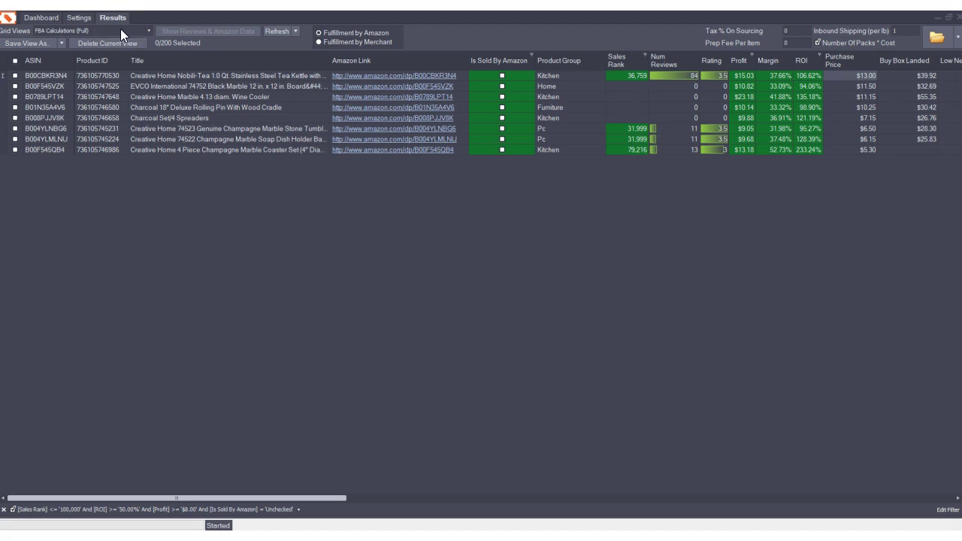
Step: Save the filtered grid as a new view named custom1 and select it from the saved grid views
left_click(64, 45)
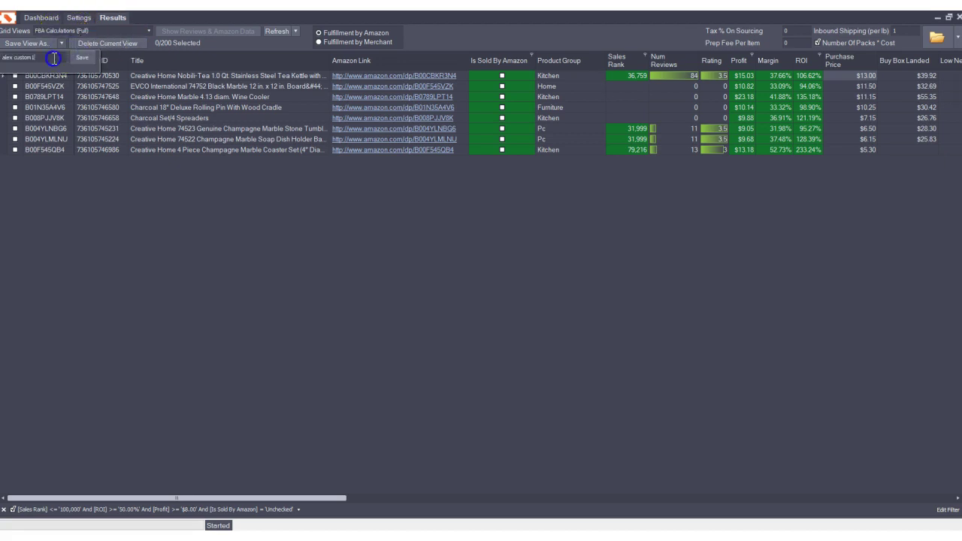
double_click(54, 58)
triple_click(54, 59)
type("custom")
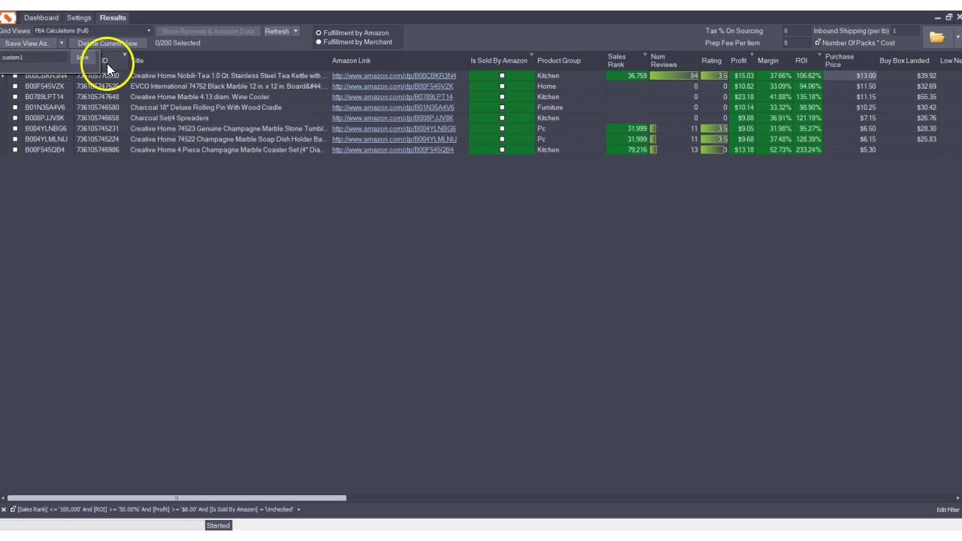
left_click(87, 55)
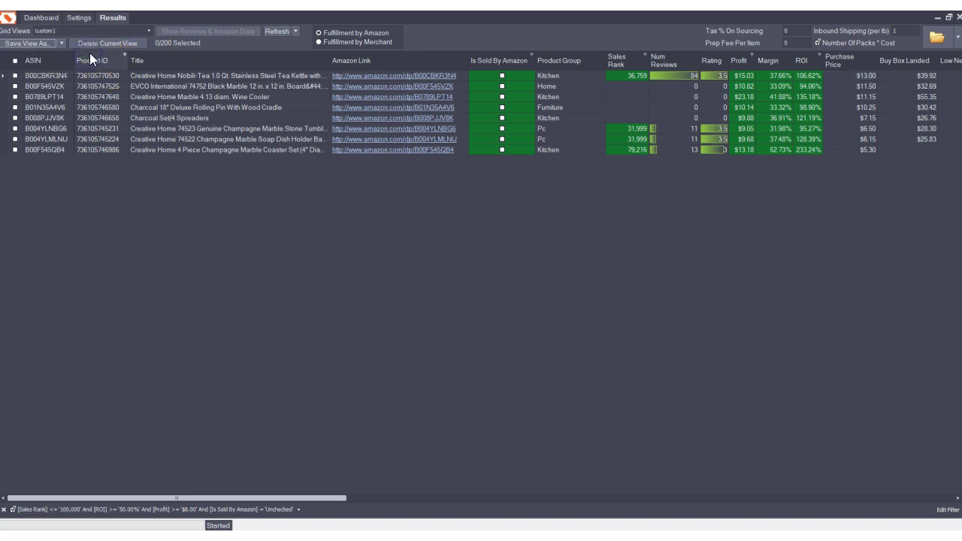
left_click(149, 32)
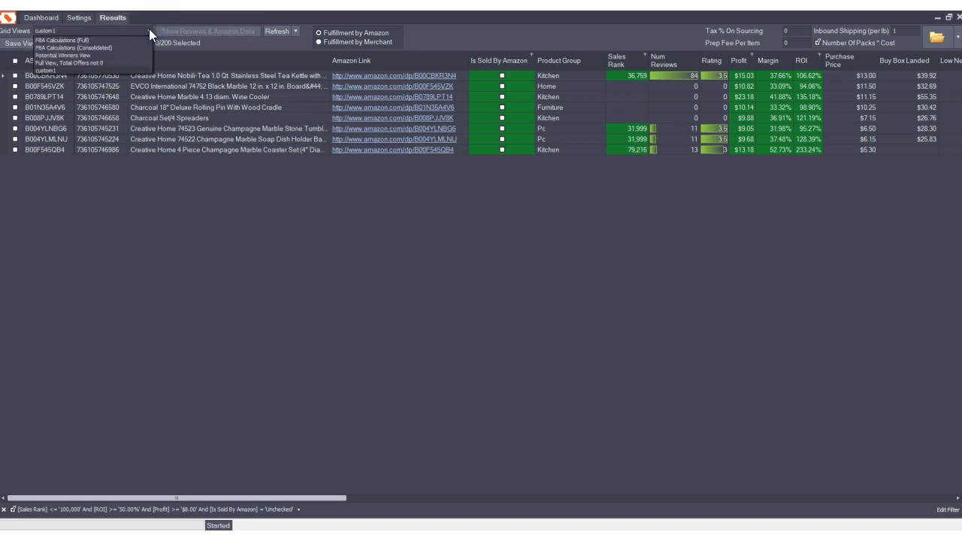
left_click(72, 70)
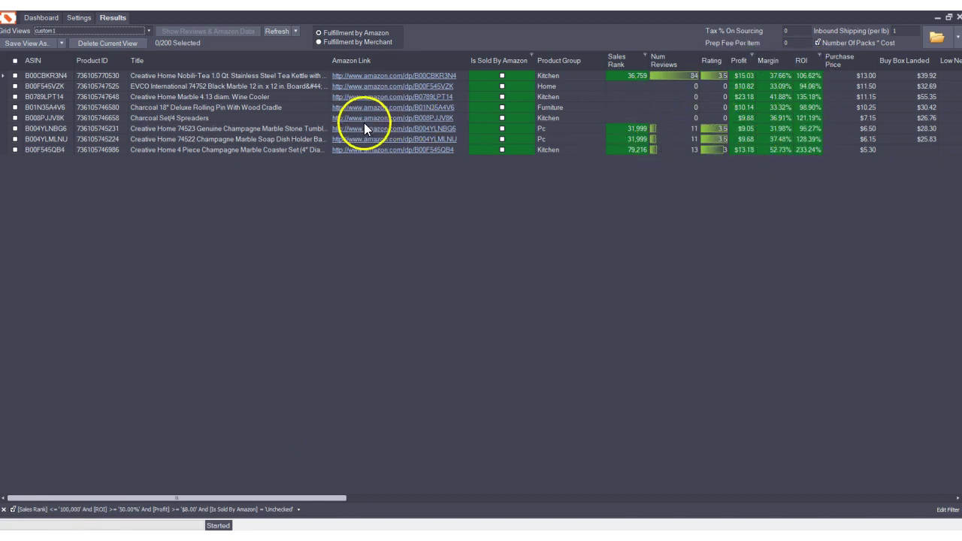
Step: Display the Potential Winners View, FBA Calculations (Full) and FBA Calculations (Consolidated) grid views in turn
left_click(148, 31)
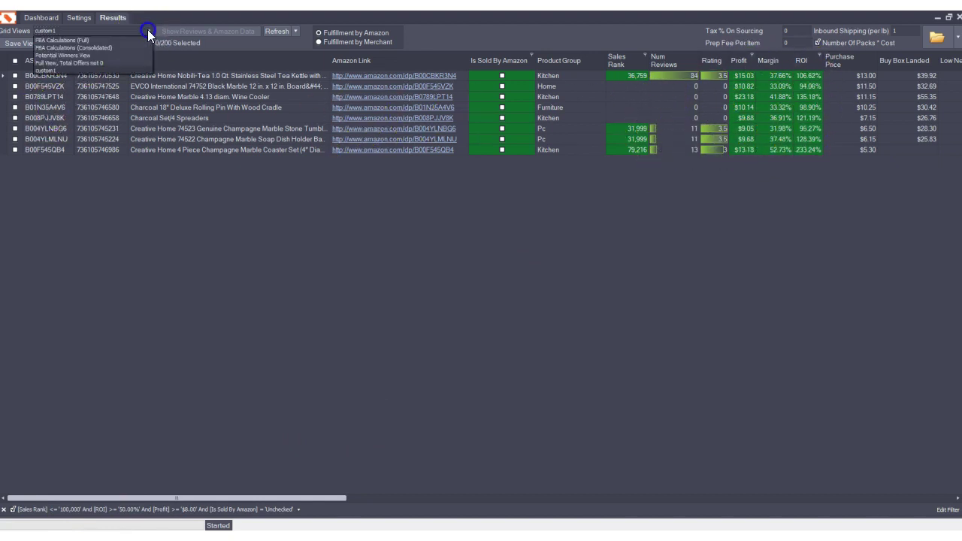
left_click(95, 55)
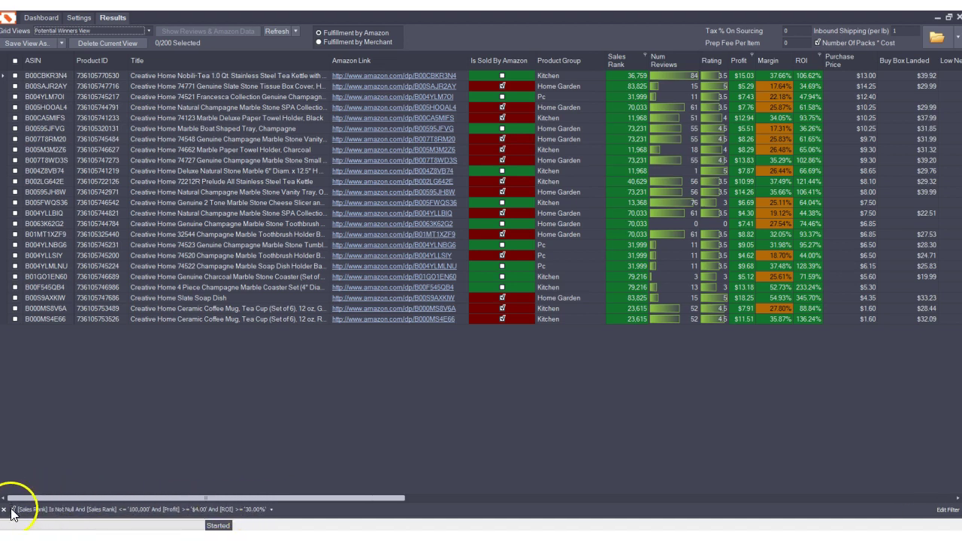
left_click(150, 31)
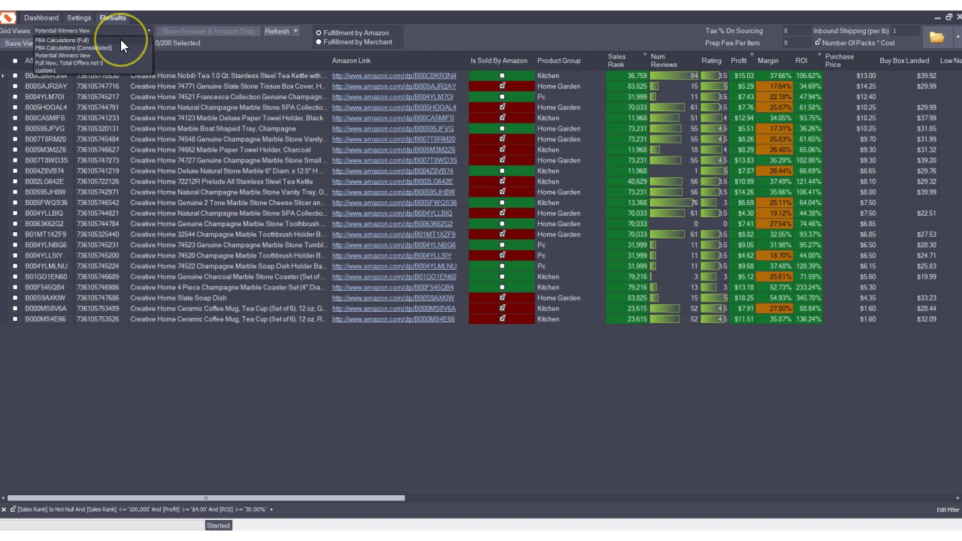
left_click(121, 39)
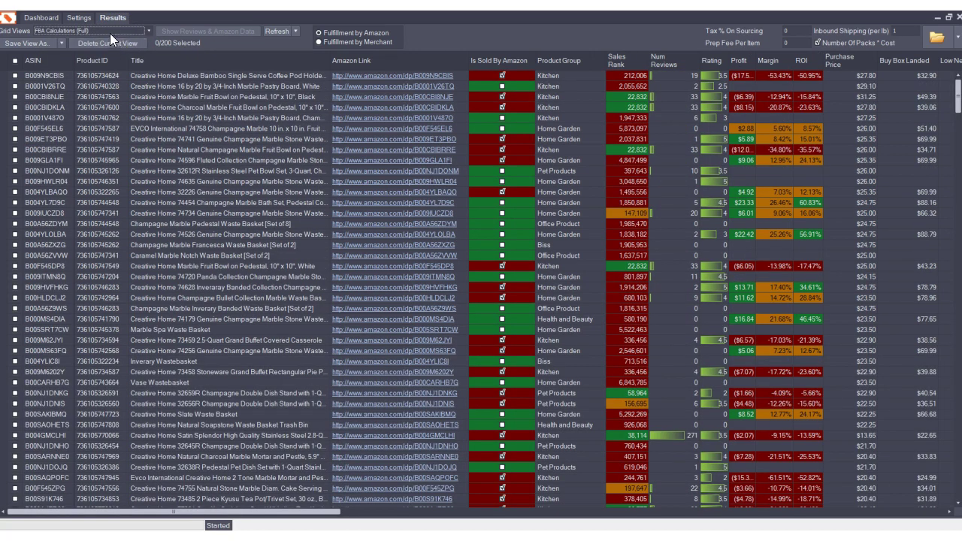
left_click(112, 30)
left_click(105, 48)
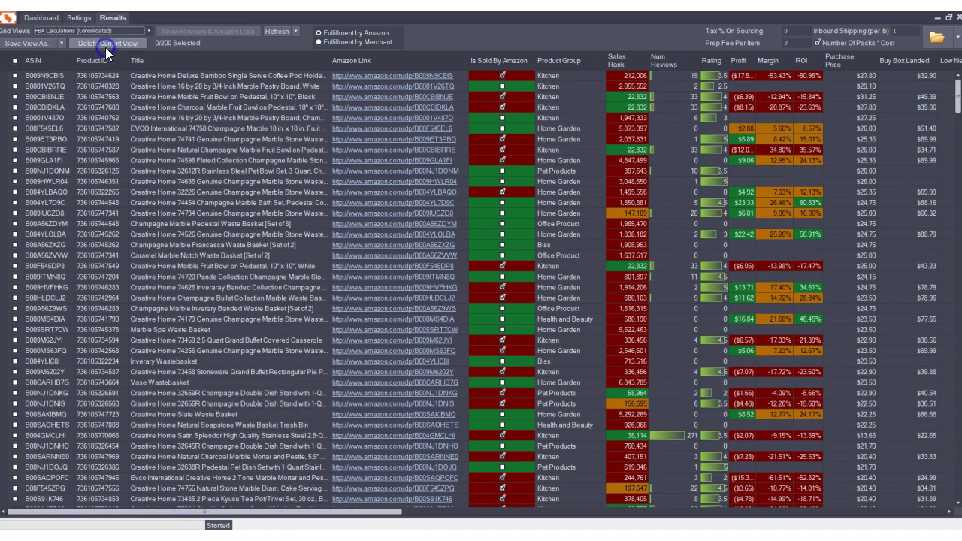
Step: Display the FBA Calculations (Full) view again, look through its rows, and return to the custom1 view
left_click(109, 31)
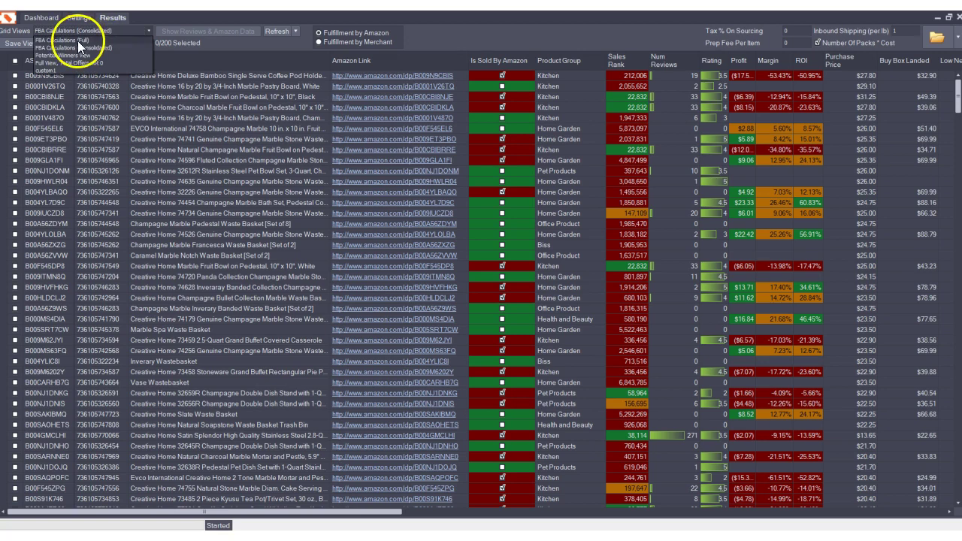
left_click(78, 41)
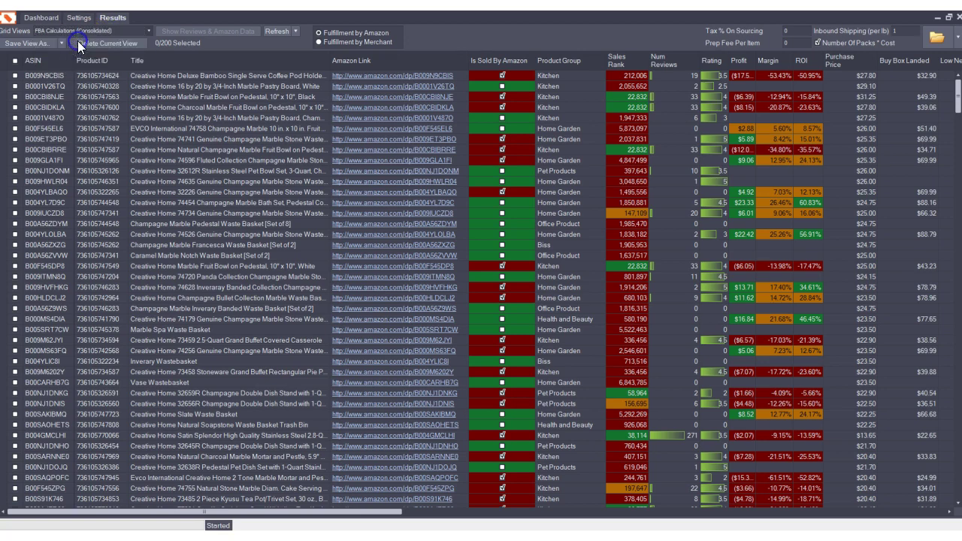
scroll(812, 120, "down", 7)
scroll(813, 129, "up", 7)
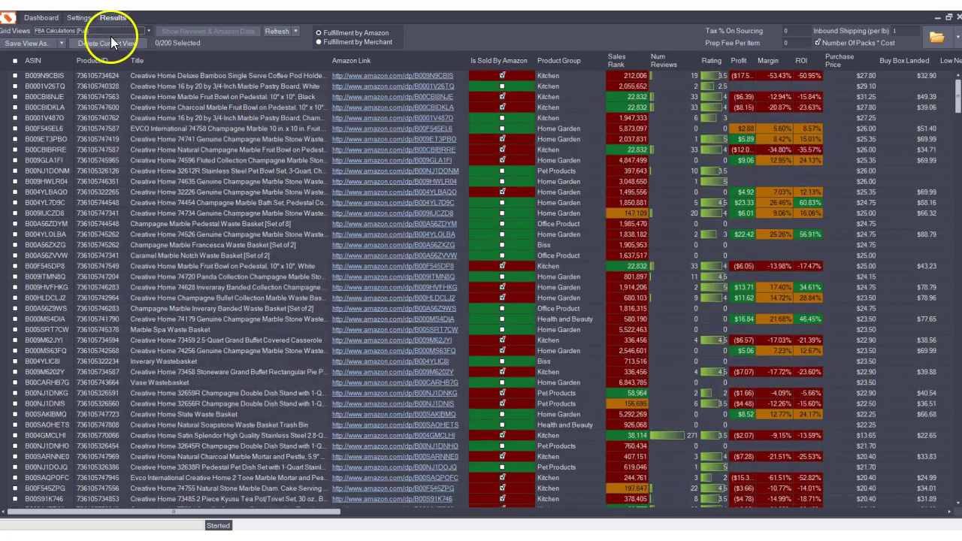
left_click(111, 36)
left_click(53, 70)
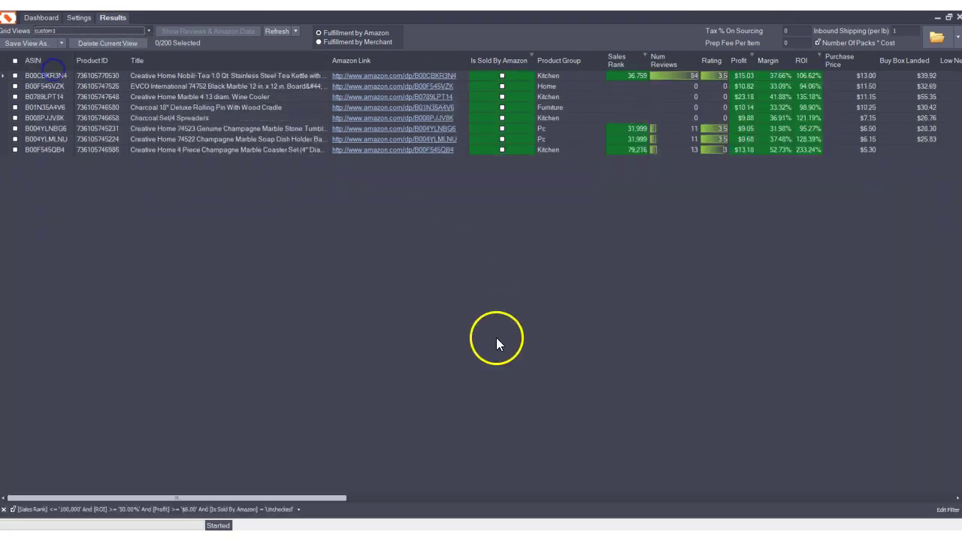